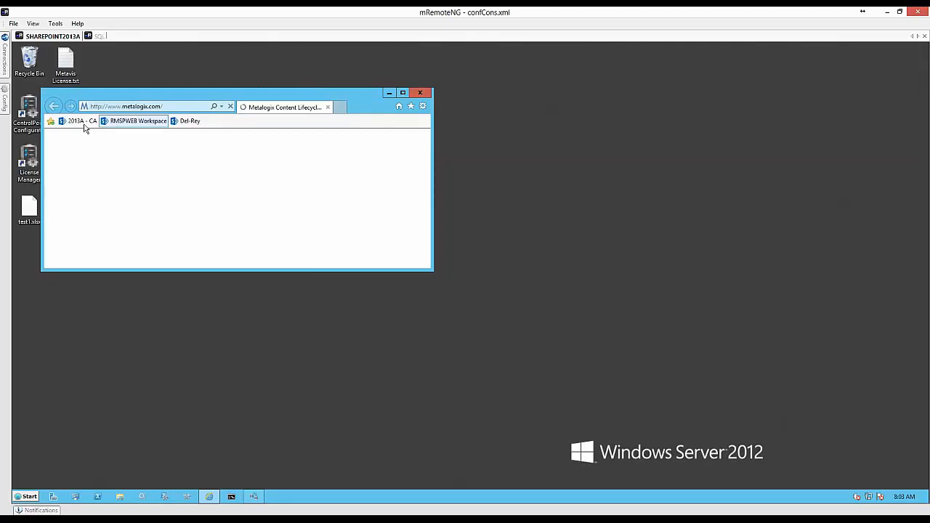
Load the 2013A Central Administration favorite and maximize the browser window
left_click(80, 121)
double_click(286, 92)
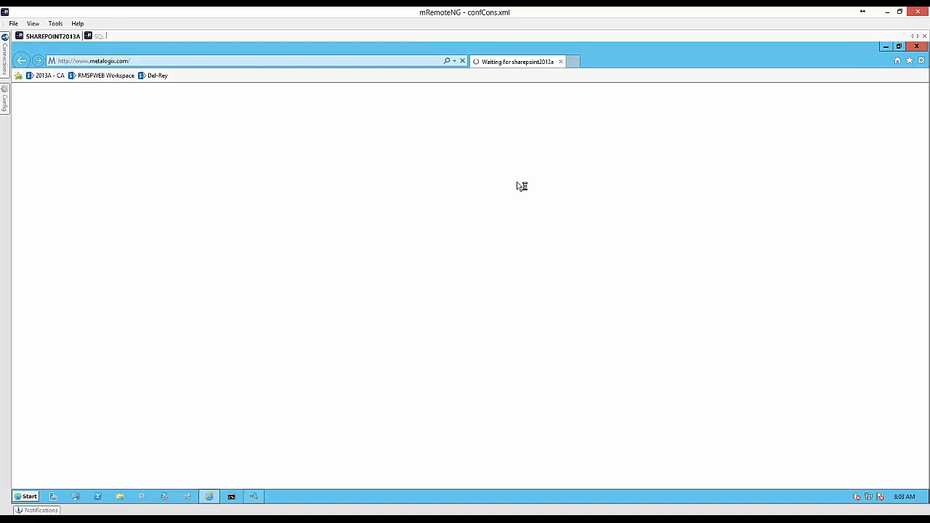
Switch to SQL Server Management Studio in the SQL session, examine the server's databases in Object Explorer, and collapse the list
left_click(95, 36)
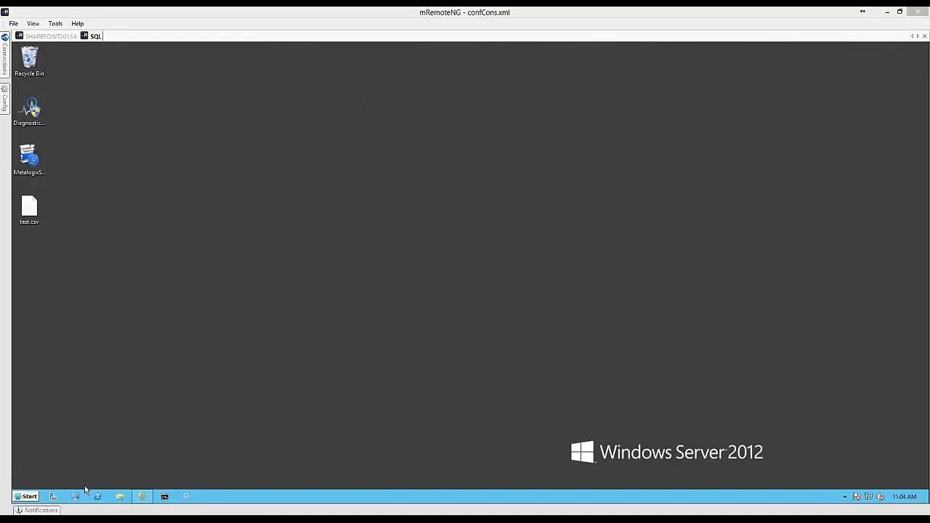
left_click(142, 496)
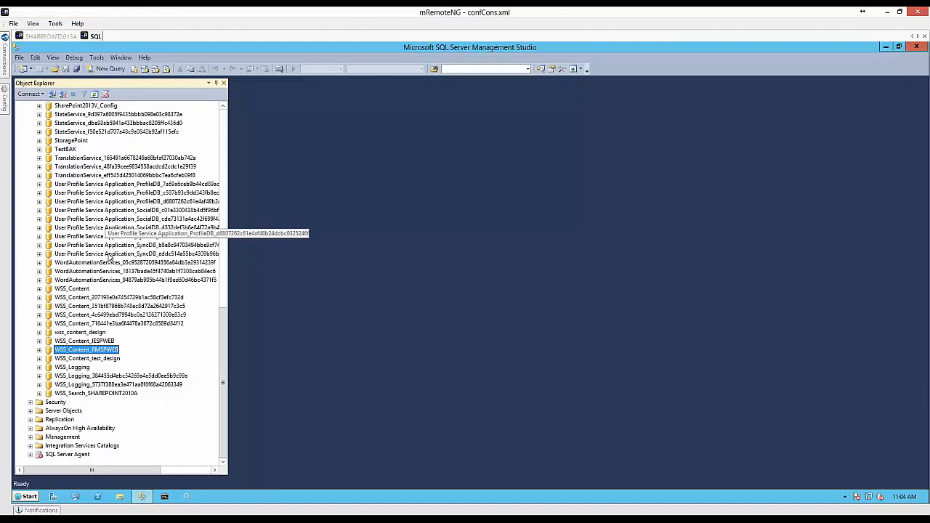
scroll(109, 254, "up", 15)
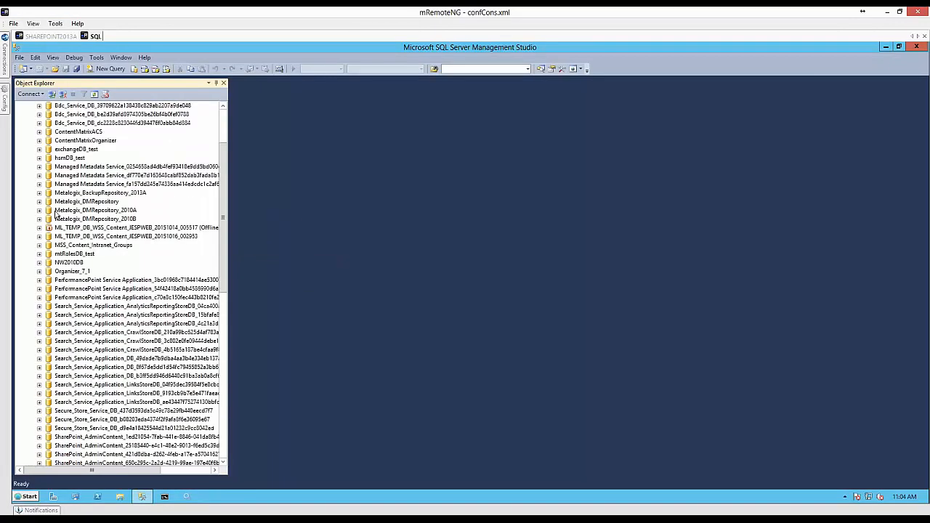
scroll(58, 204, "up", 3)
scroll(58, 189, "down", 7)
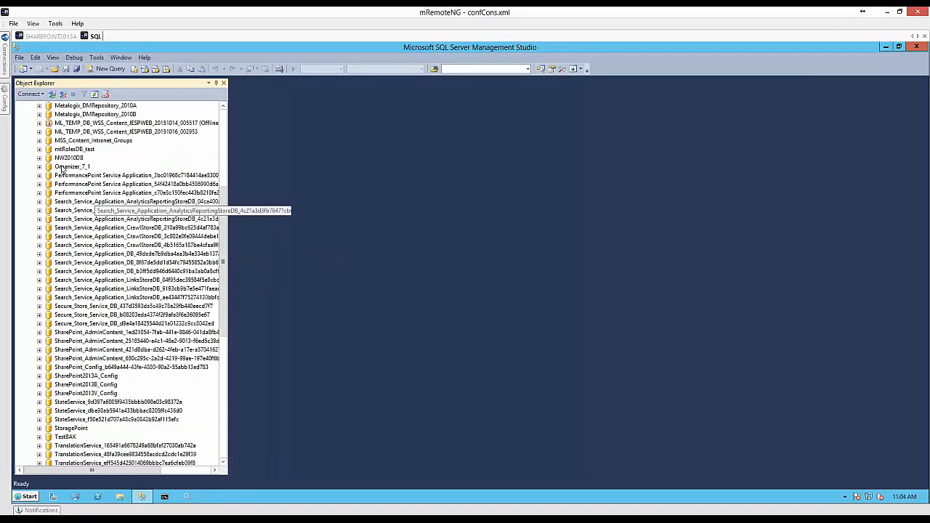
scroll(87, 327, "down", 8)
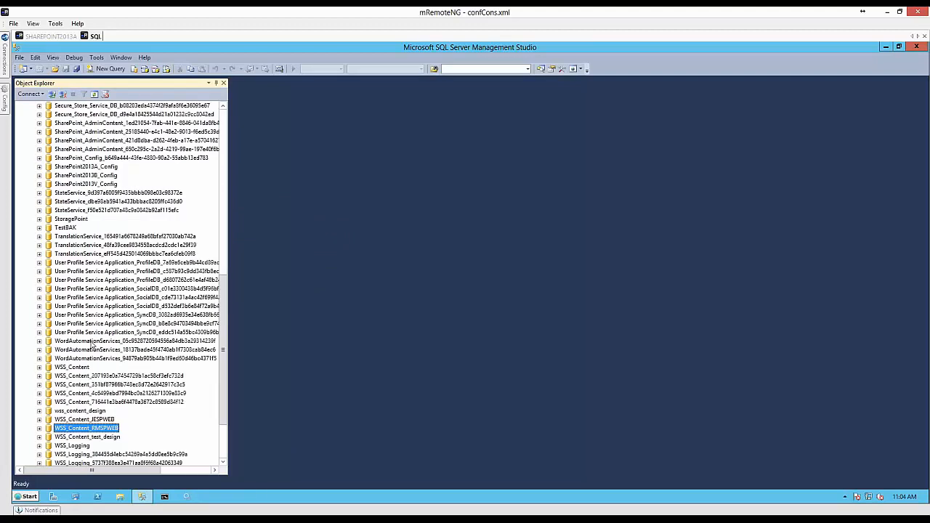
scroll(93, 345, "up", 15)
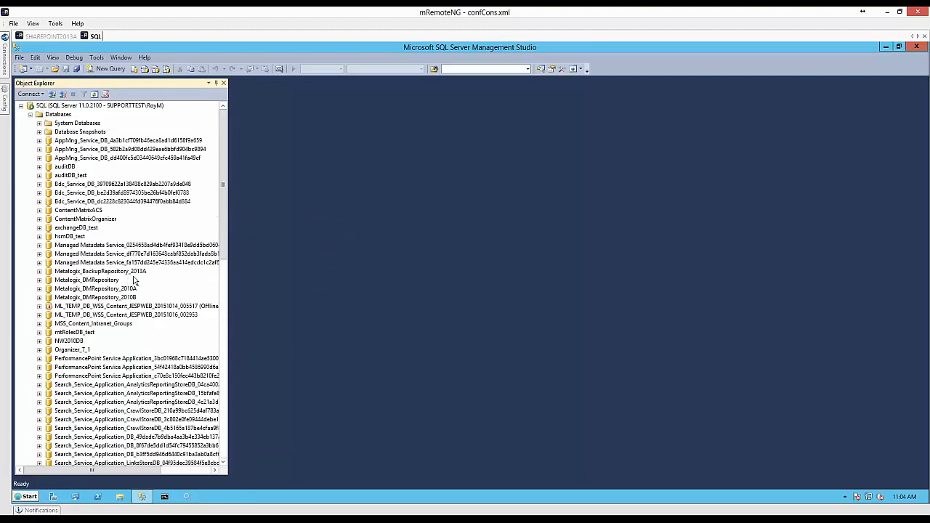
left_click(30, 114)
left_click(30, 114)
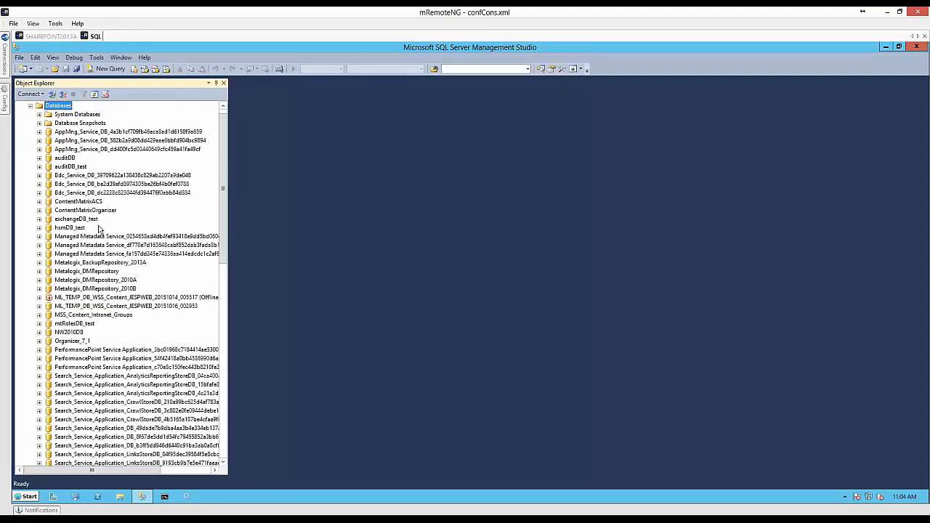
scroll(94, 233, "down", 5)
left_click(70, 177)
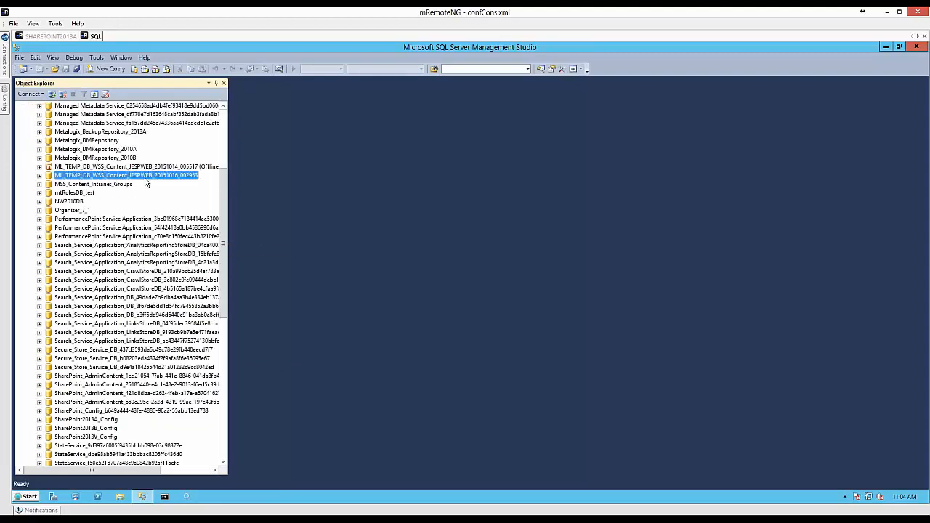
left_click(85, 158)
scroll(87, 167, "up", 5)
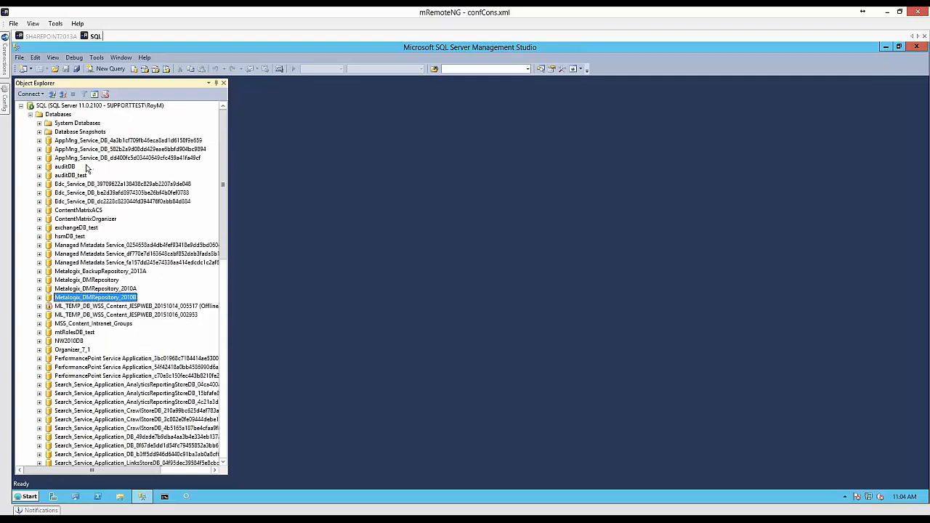
left_click(31, 115)
Return to the SHAREPOINT2013A session and request the farm's server management page in Central Administration
left_click(63, 36)
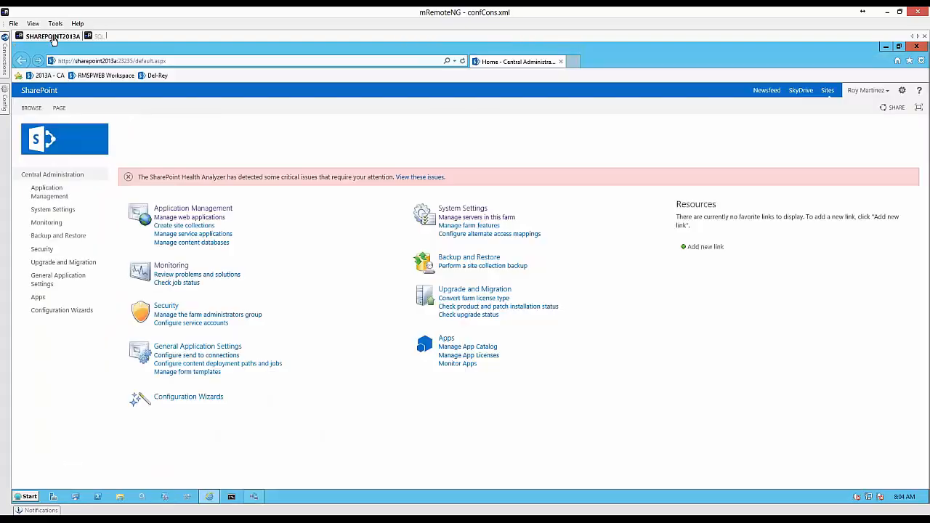
left_click(472, 217)
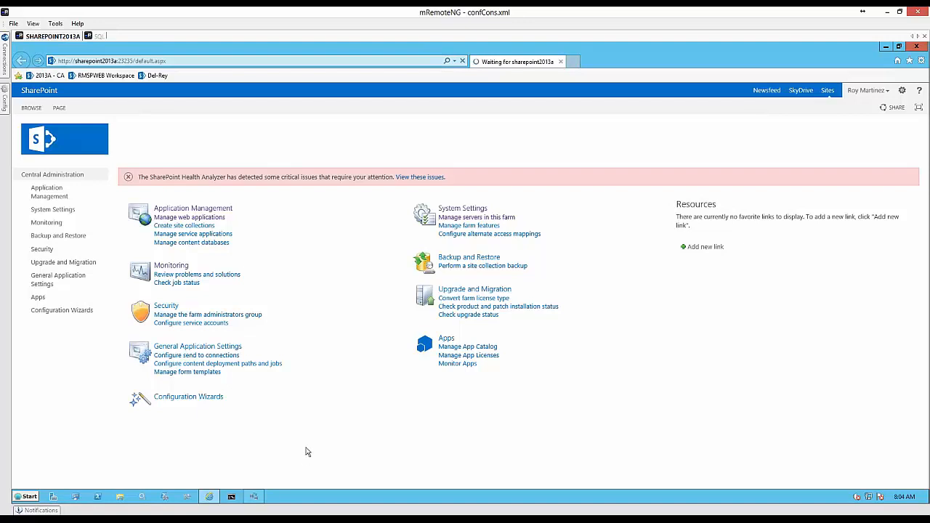
Switch to the Metalogix SharePoint Backup Management Console and view the backup and restore operation status for All Servers
left_click(255, 501)
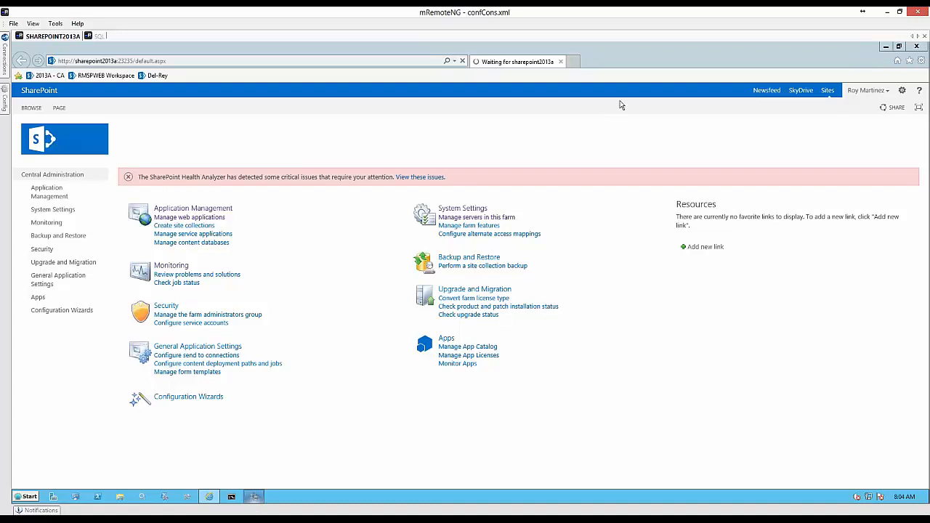
left_click(885, 49)
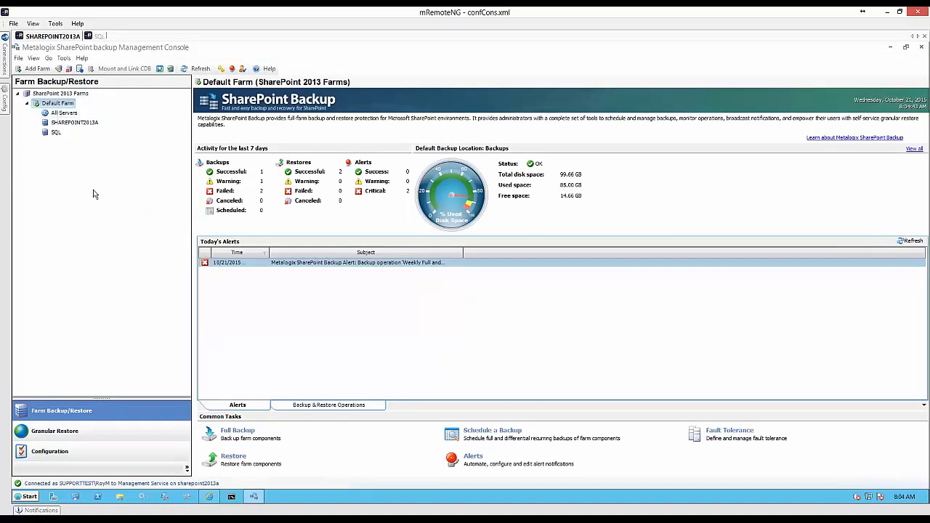
double_click(399, 271)
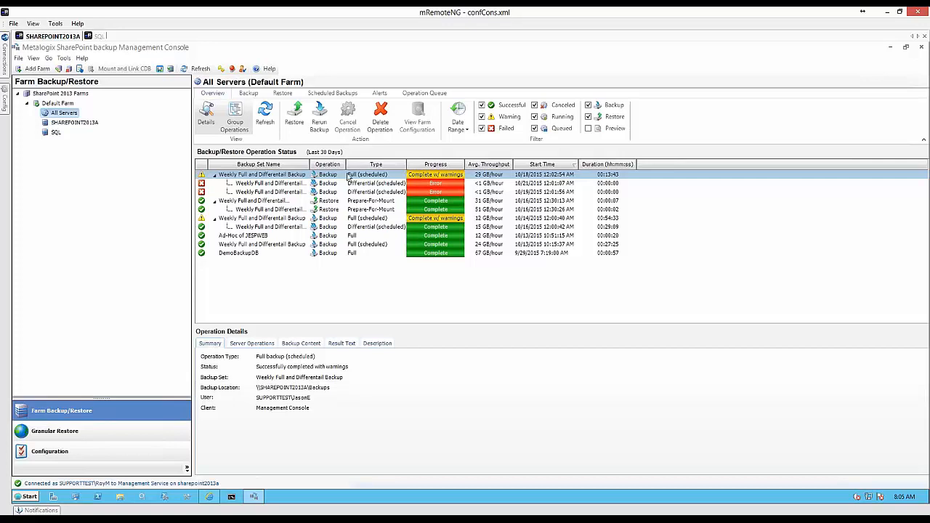
Switch back to SQL Server Management Studio in the SQL session and review the Databases folder again
left_click(100, 37)
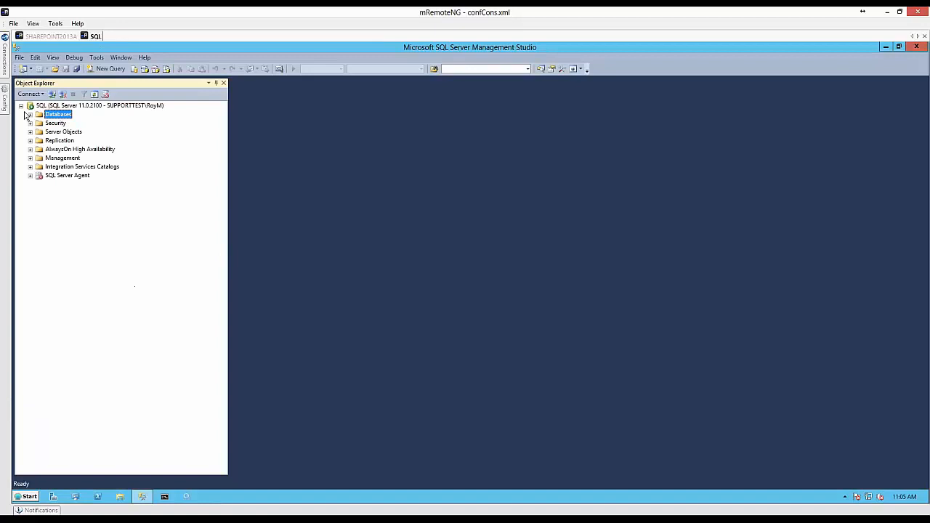
left_click(30, 114)
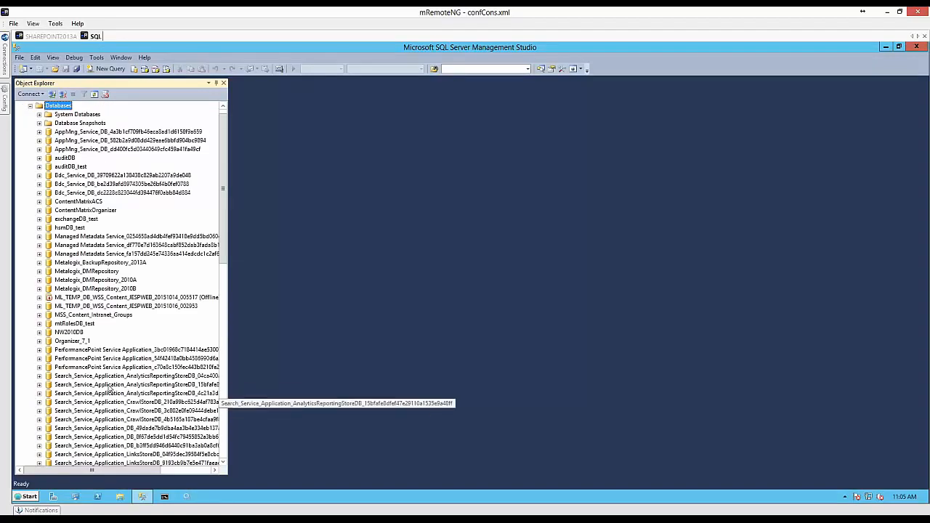
scroll(109, 203, "down", 5)
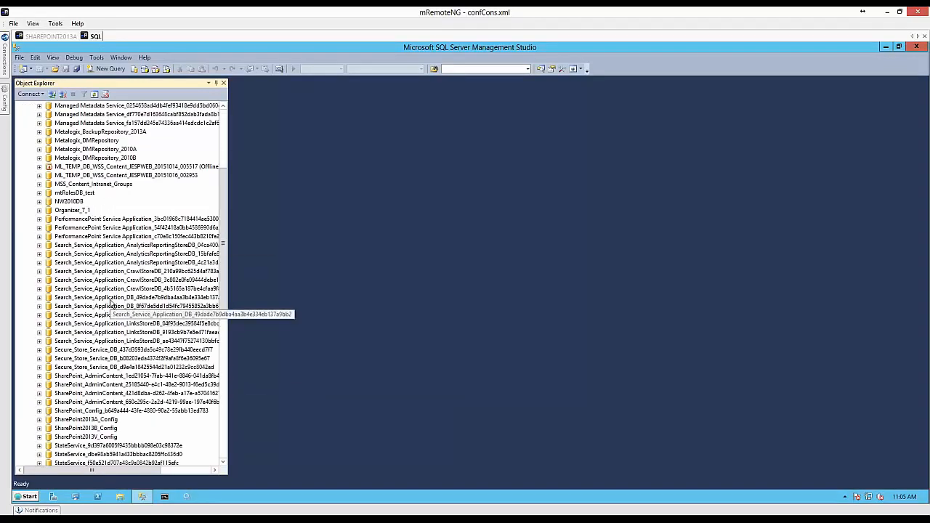
scroll(110, 302, "up", 5)
left_click(29, 115)
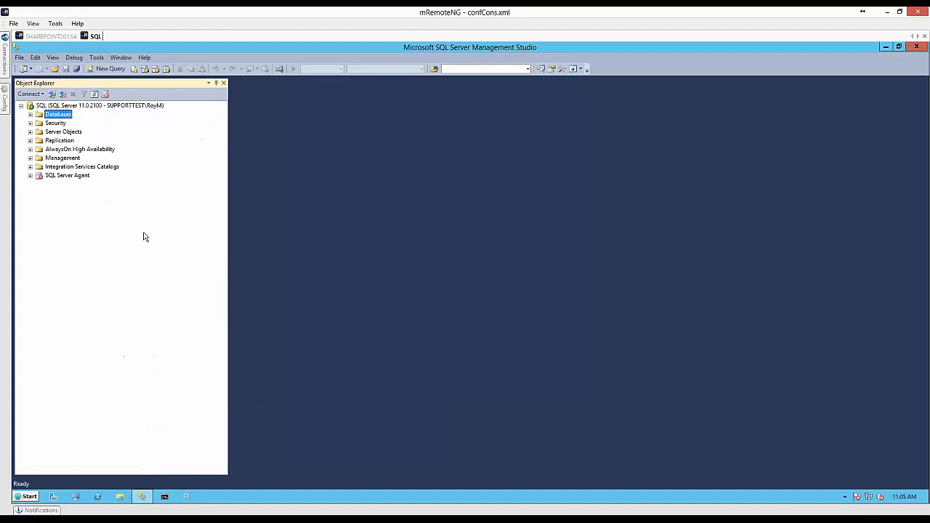
Return to the Metalogix console on SHAREPOINT2013A and launch the Content Database Mount and Link Wizard from Granular Restore
left_click(48, 37)
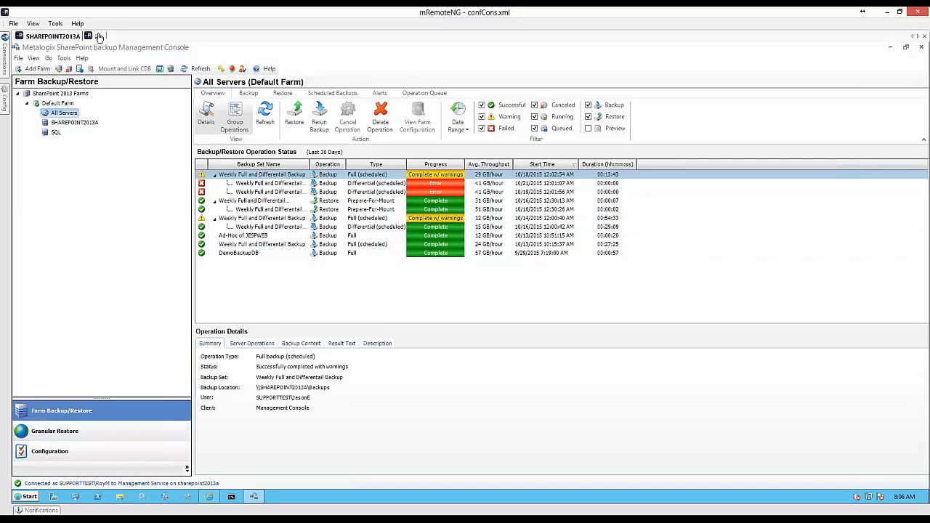
left_click(48, 436)
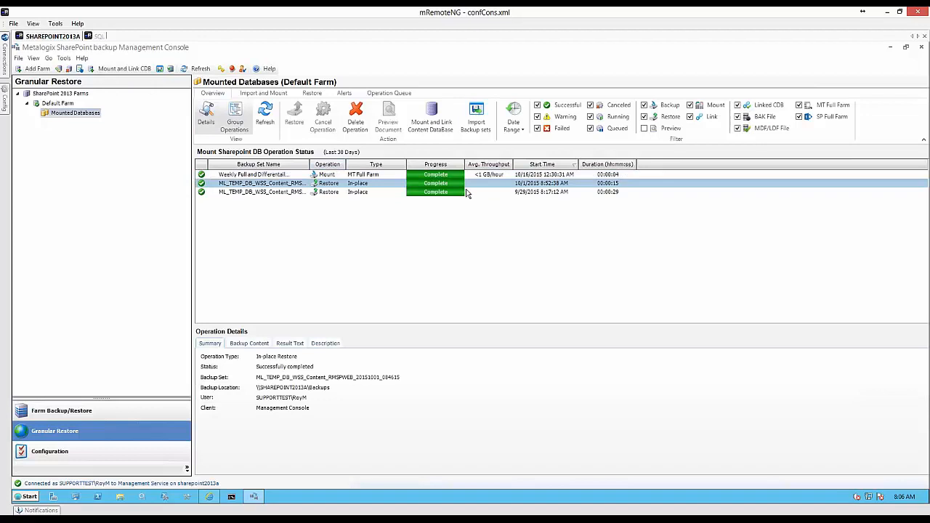
left_click(119, 70)
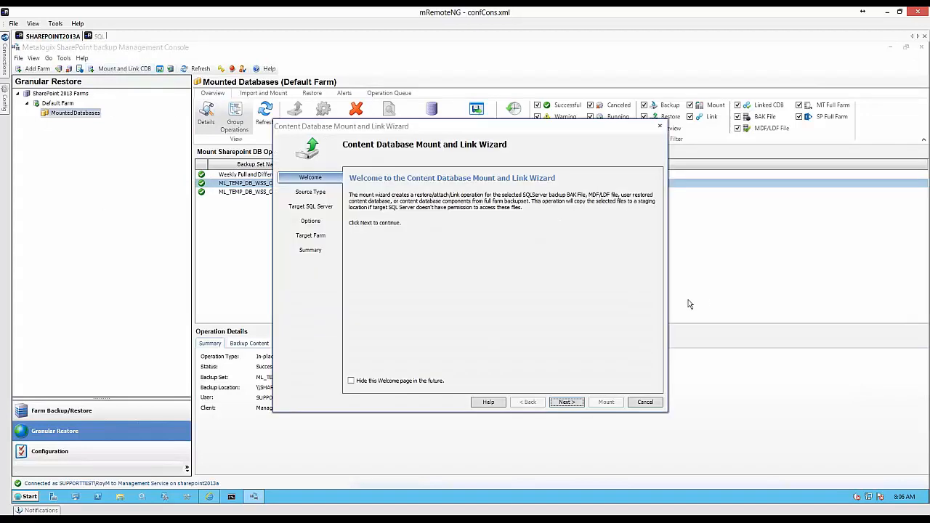
Continue past the wizard's welcome page and set the source type to SQL Server Backup (BAK) File
left_click(568, 403)
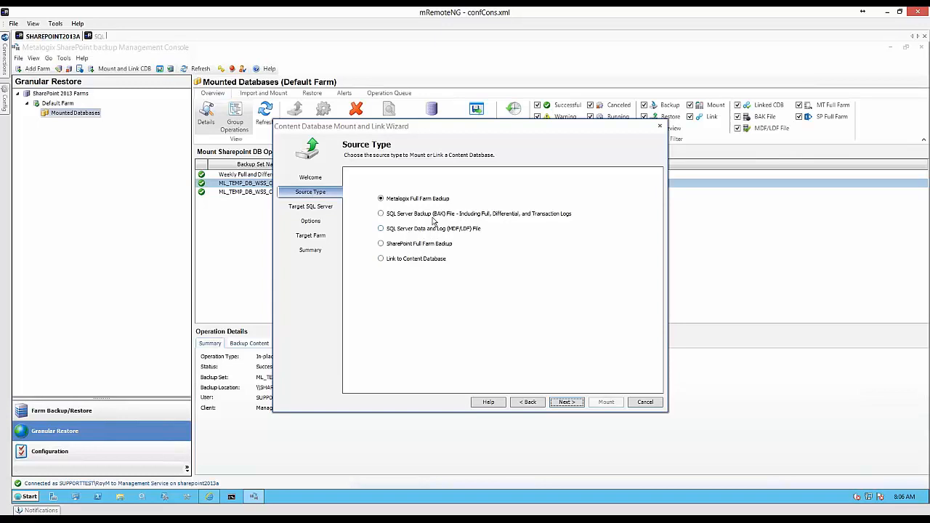
left_click(461, 215)
left_click(566, 404)
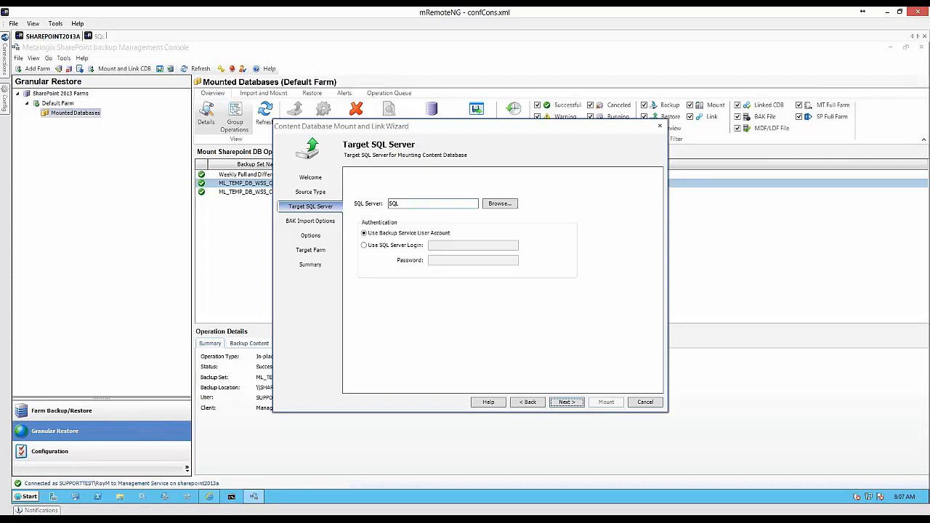
Accept SQL as the target SQL Server, with authentication set to Use Backup Service User Account
left_click(413, 204)
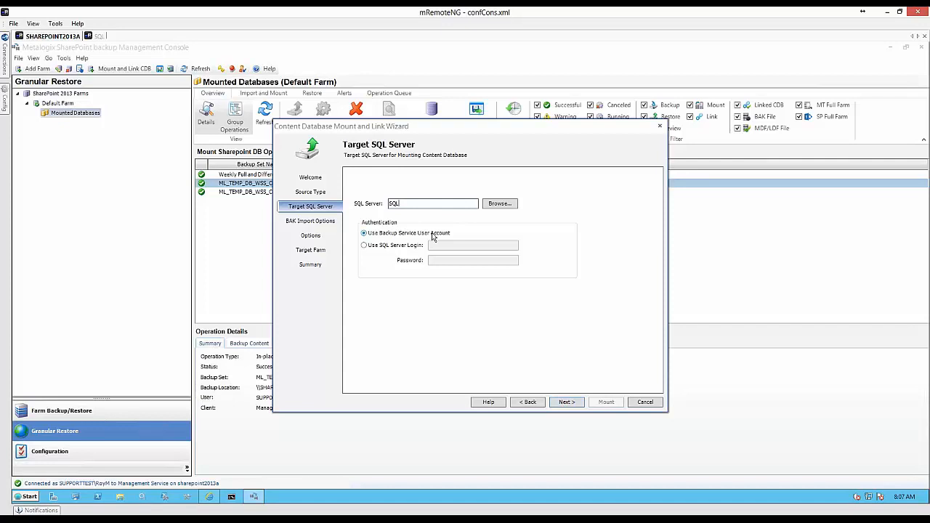
left_click(365, 246)
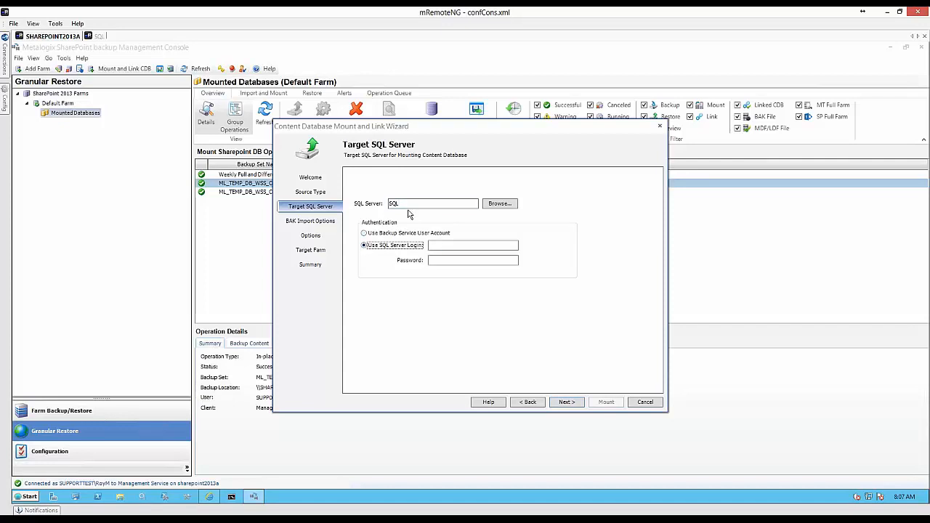
left_click(377, 234)
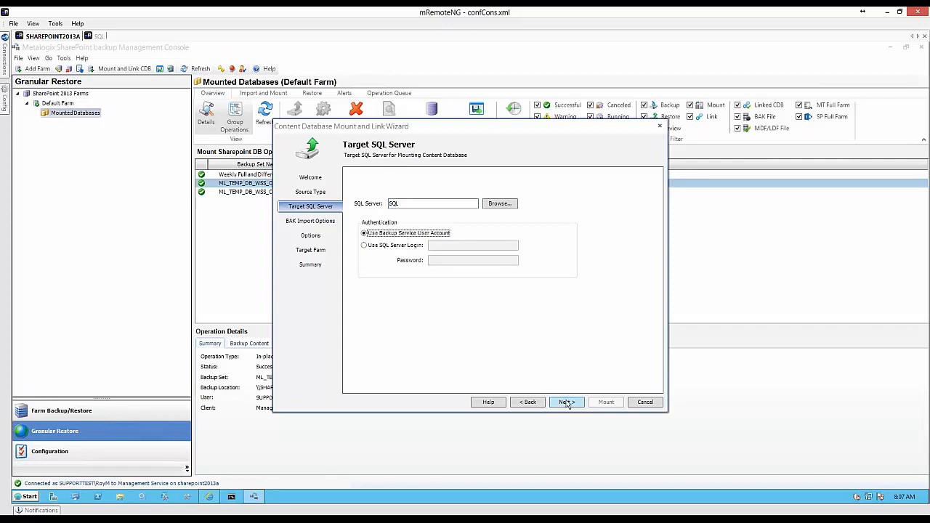
left_click(567, 402)
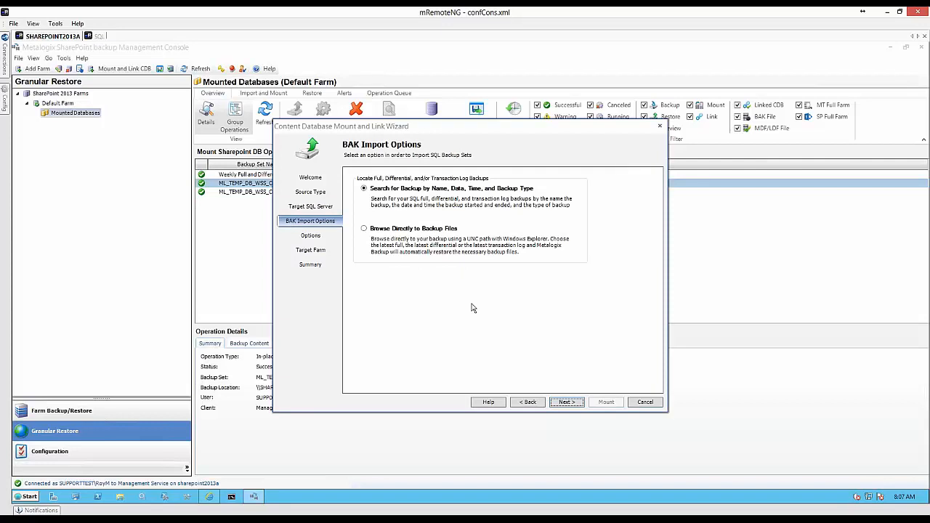
Set the BAK import option to Browse Directly to Backup Files and start adding a content database backup file
left_click(364, 230)
left_click(568, 402)
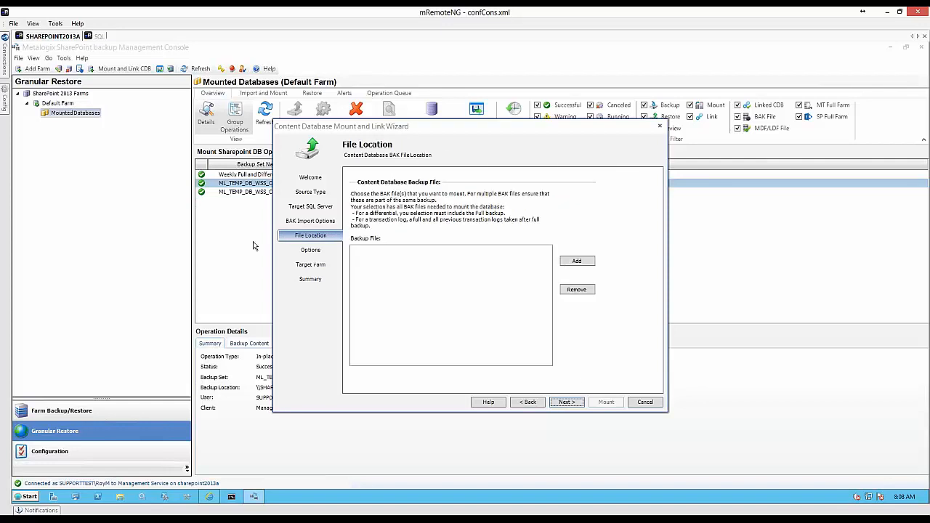
left_click(578, 263)
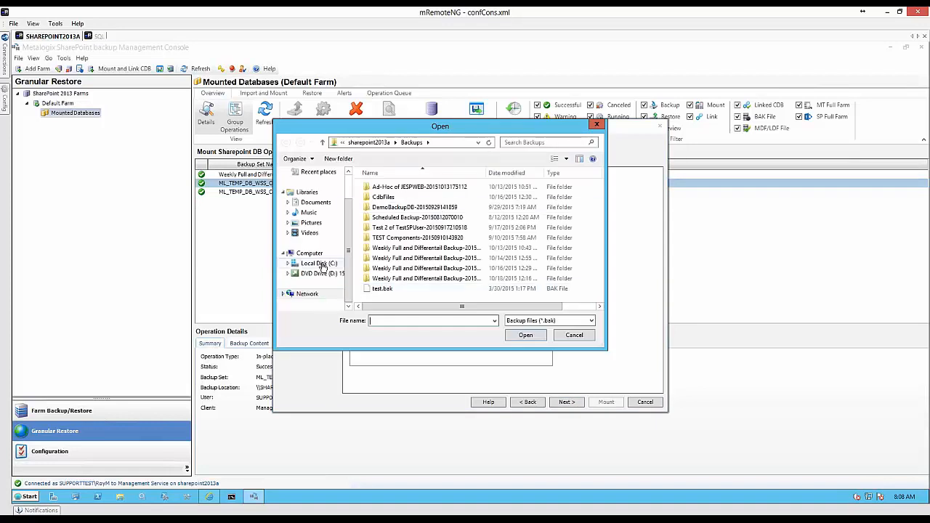
Browse to the \\SQL\TestBAK network share to choose the content database backup file
left_click(458, 143)
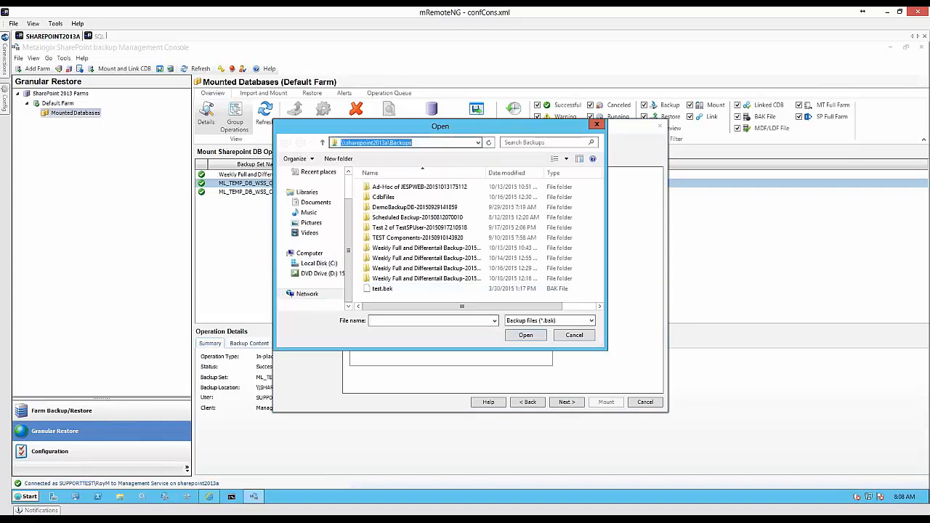
type("\\\\S")
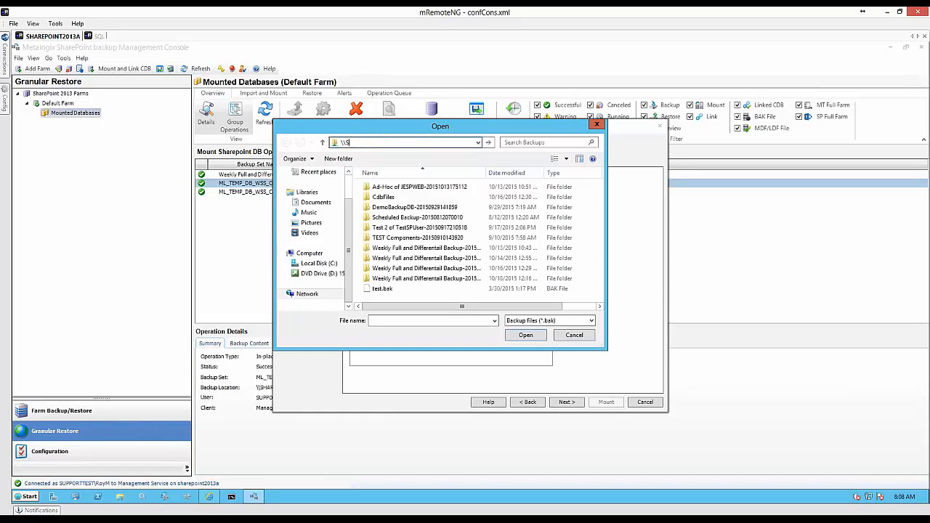
type("QL\\")
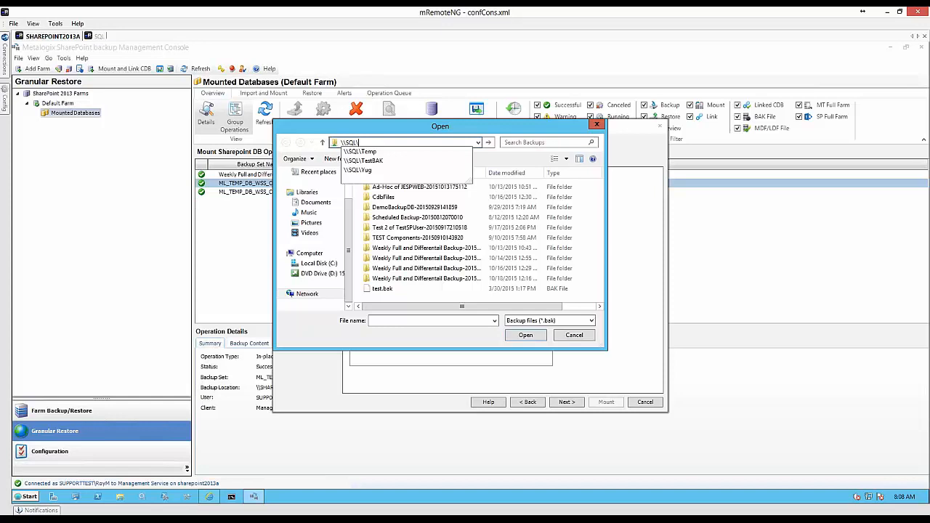
key("Down")
key("Down")
key("Return")
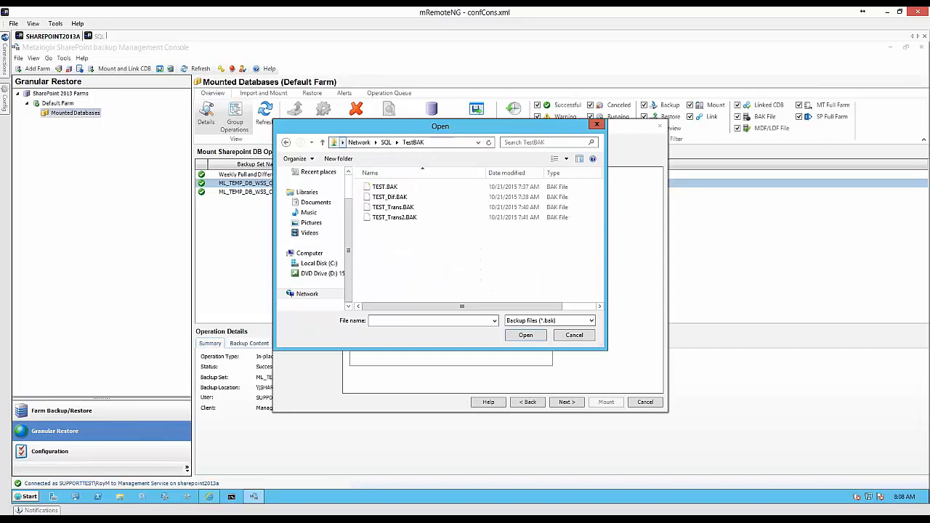
Add TEST.BAK as the content database backup file and proceed to the wizard's mount options
left_click(387, 208)
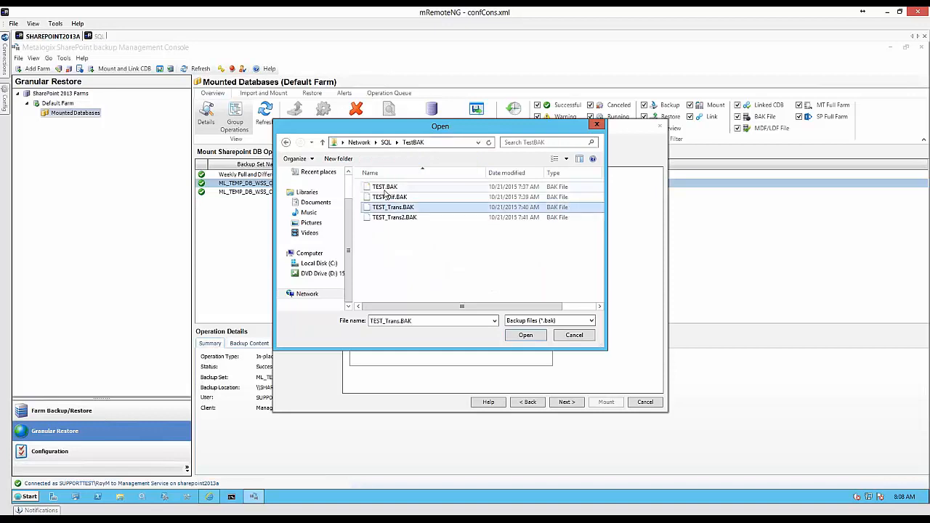
left_click(388, 187)
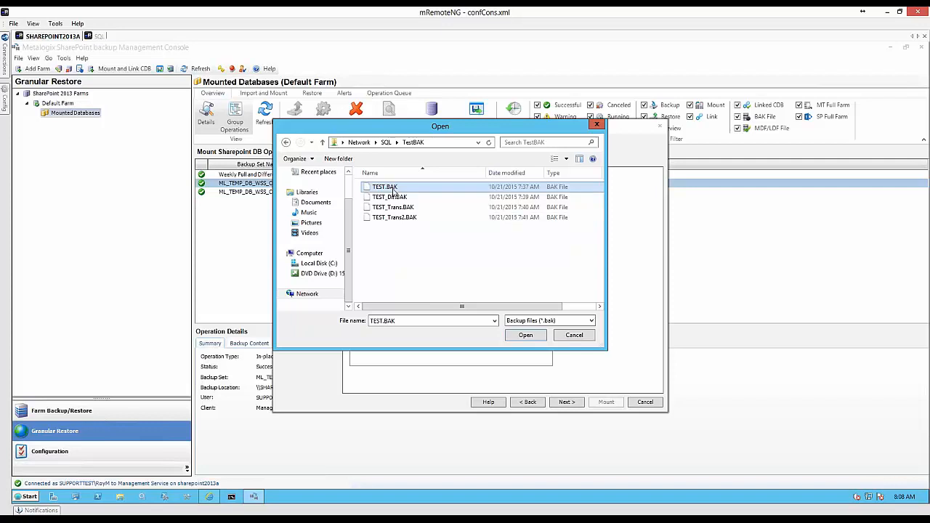
double_click(394, 190)
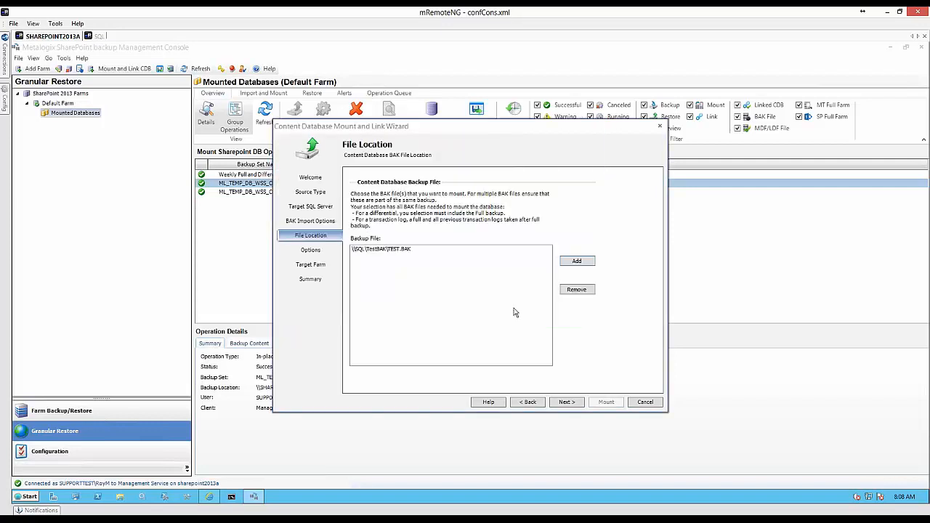
left_click(565, 403)
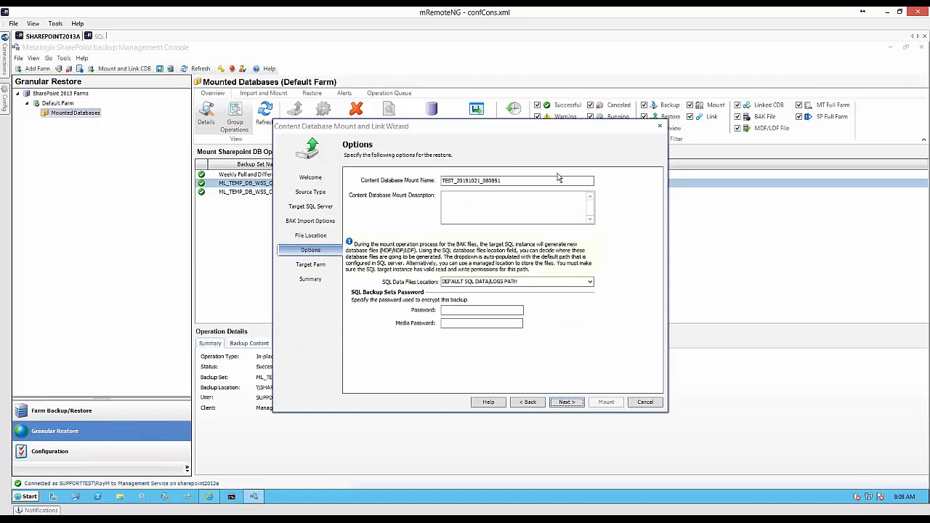
double_click(559, 181)
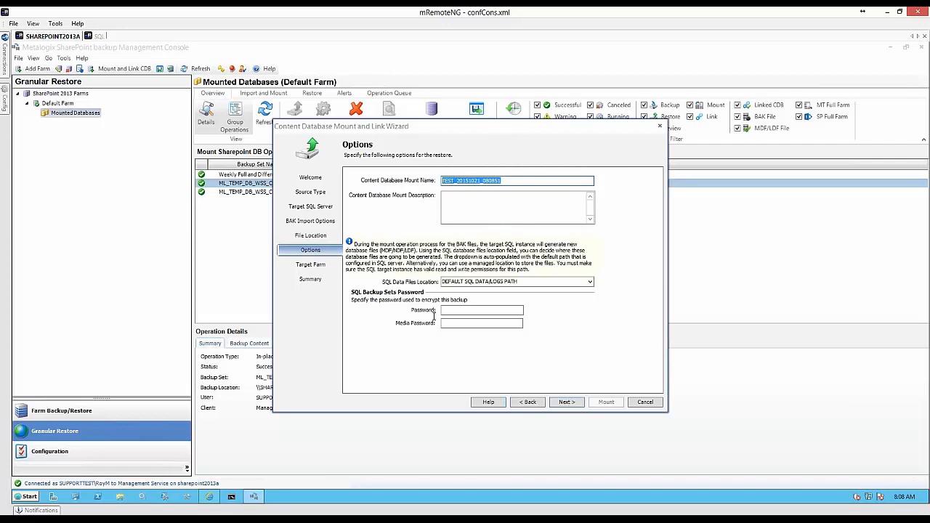
Go back to the BAK import options and switch to Search for Backup by Name, Data, Time, and Backup Type, continuing to the backup search
left_click(529, 403)
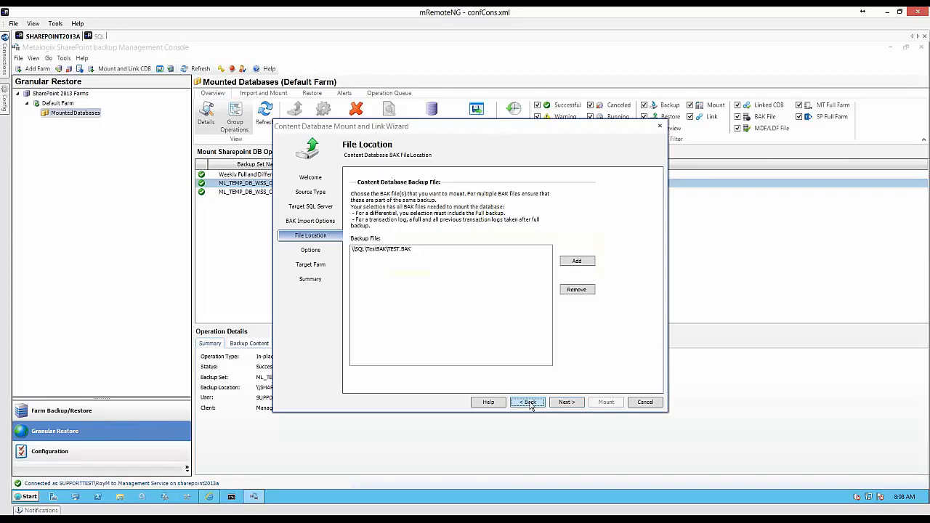
left_click(529, 403)
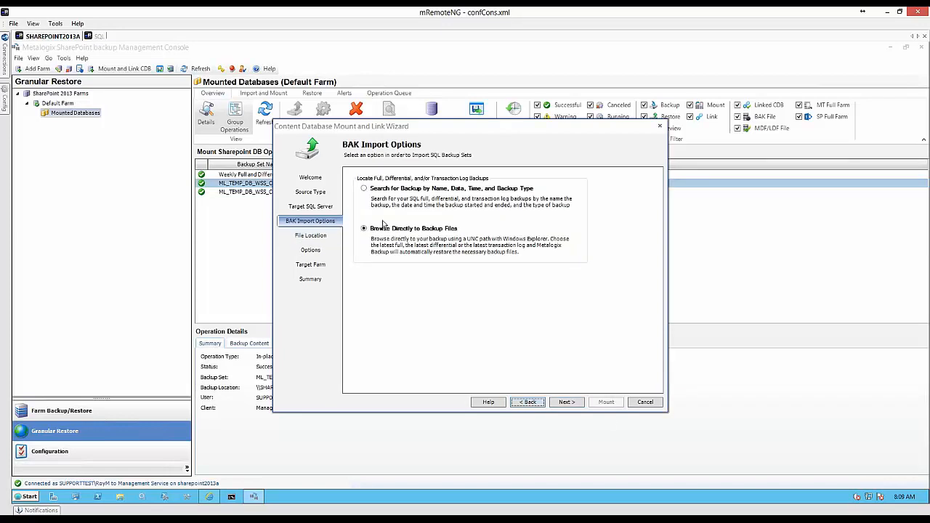
left_click(364, 189)
left_click(568, 403)
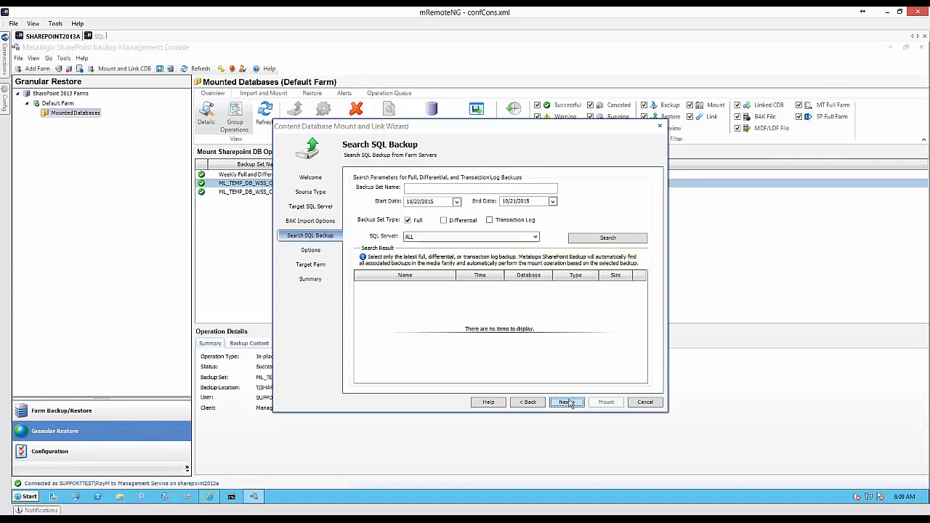
Set the start date of the SQL backup search to 8/1/2015, leaving the backup set name empty
left_click(436, 190)
left_click(456, 201)
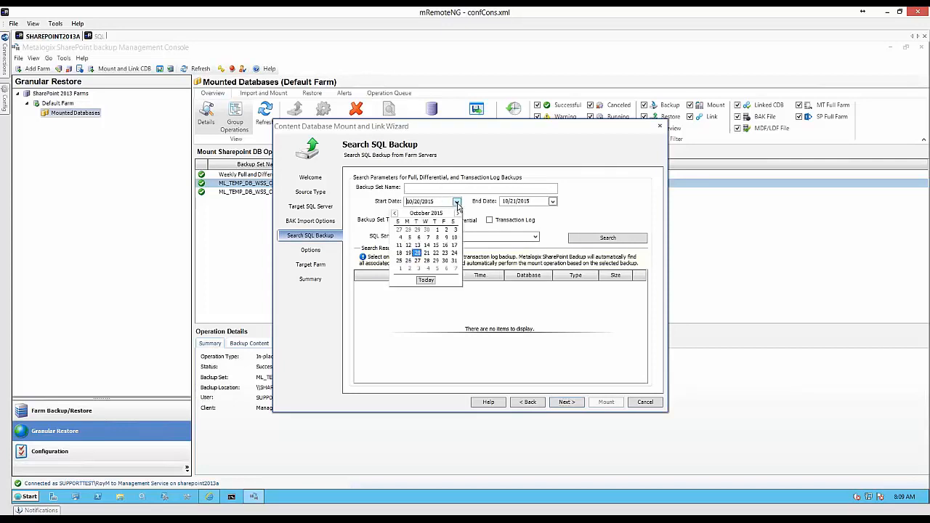
left_click(395, 215)
left_click(394, 215)
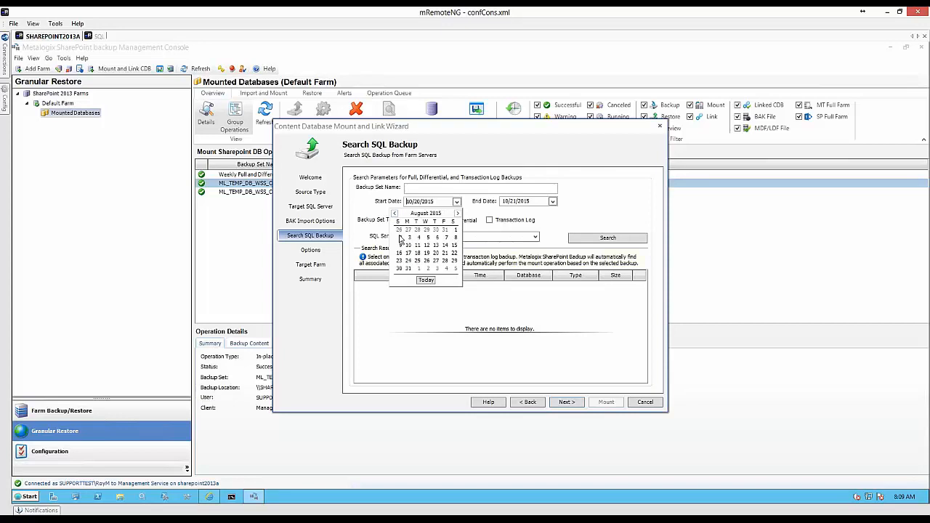
left_click(453, 230)
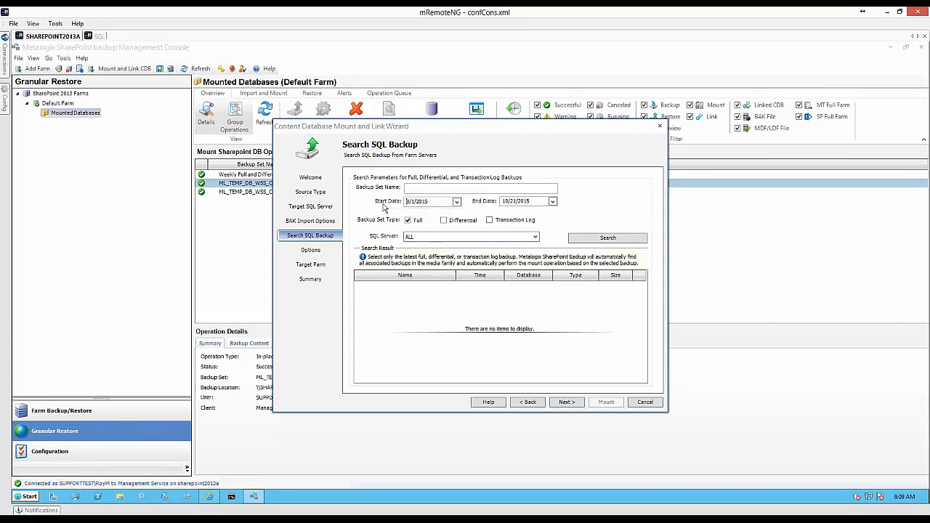
Search for Full backup sets only, across all SQL servers
left_click(444, 221)
left_click(444, 221)
left_click(490, 221)
left_click(609, 239)
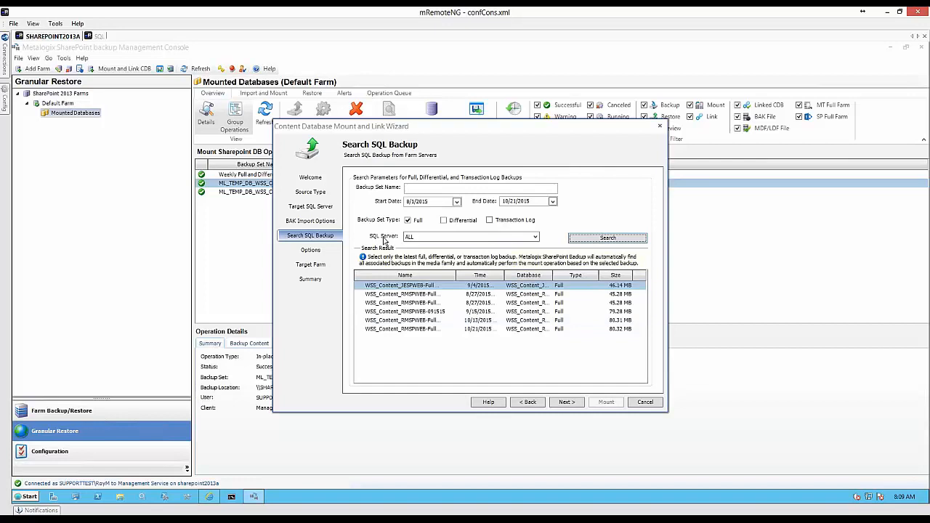
Limit the backup search to the SQL Server named SQL and run it again
left_click(439, 240)
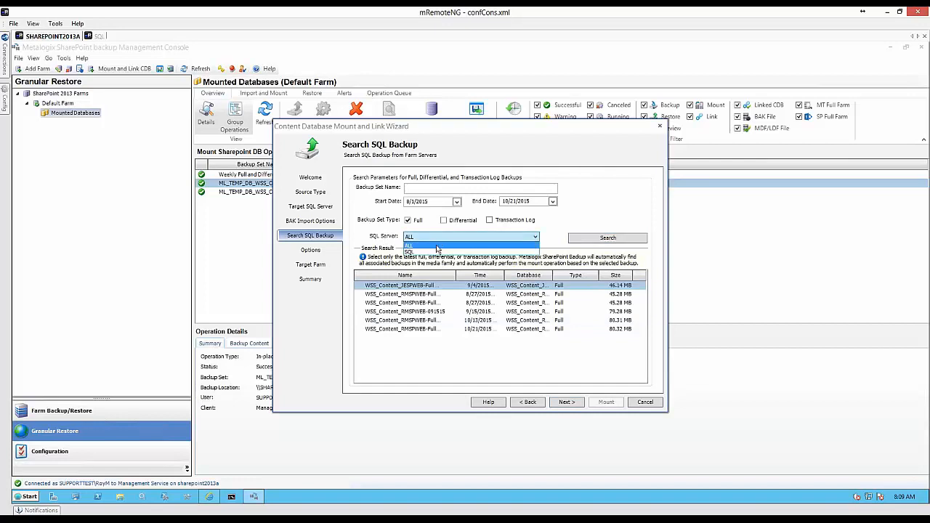
left_click(419, 247)
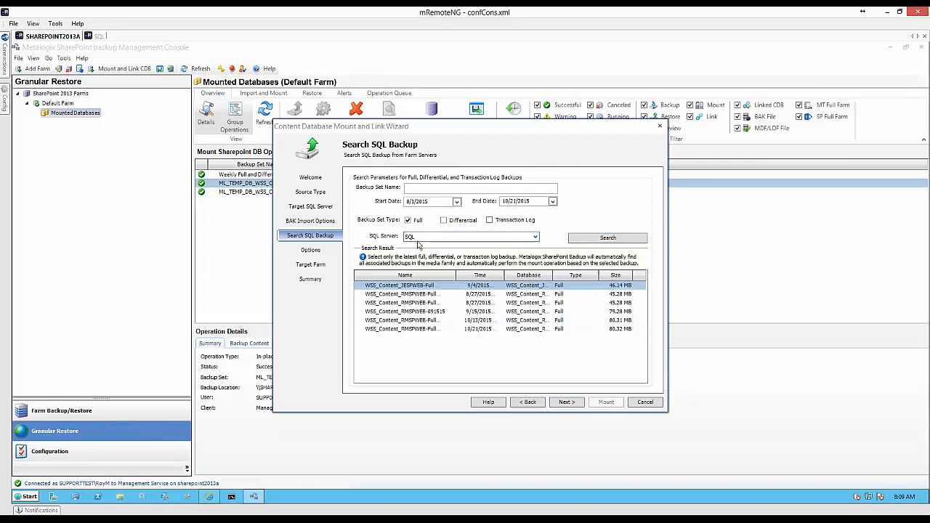
left_click(523, 240)
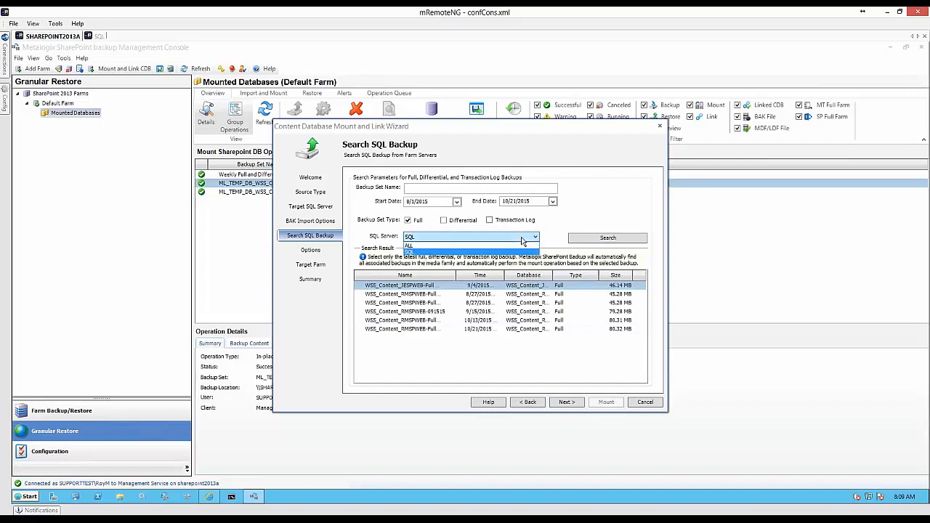
left_click(492, 247)
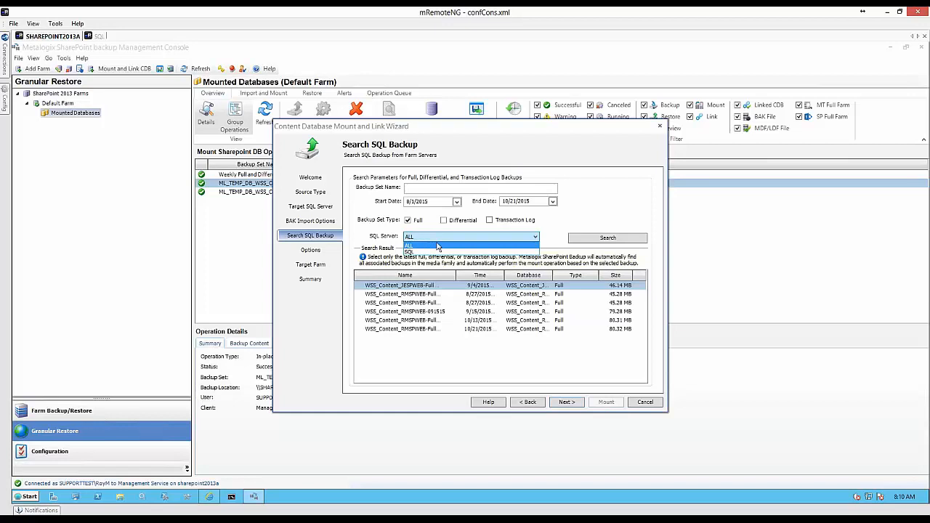
left_click(434, 253)
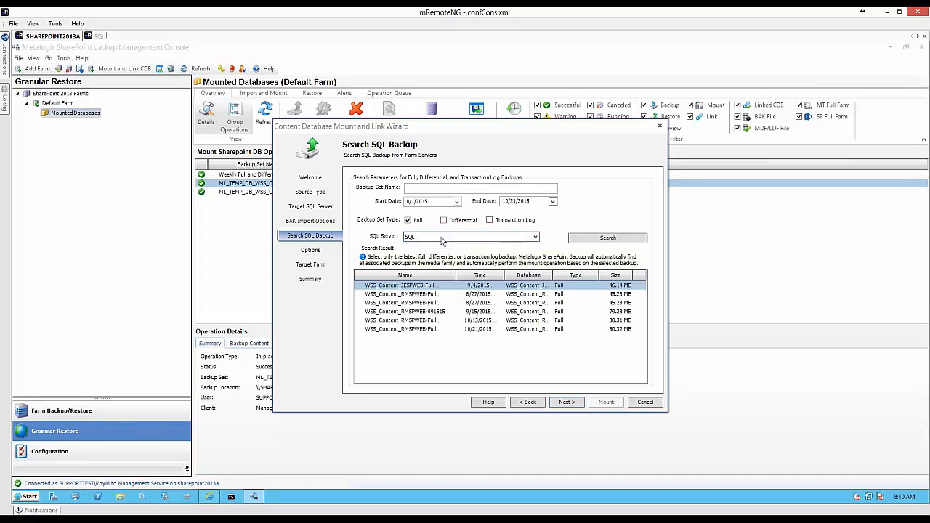
left_click(594, 239)
Include the Differential and Transaction Log backup set types and repeat the search
left_click(443, 221)
left_click(489, 221)
left_click(608, 240)
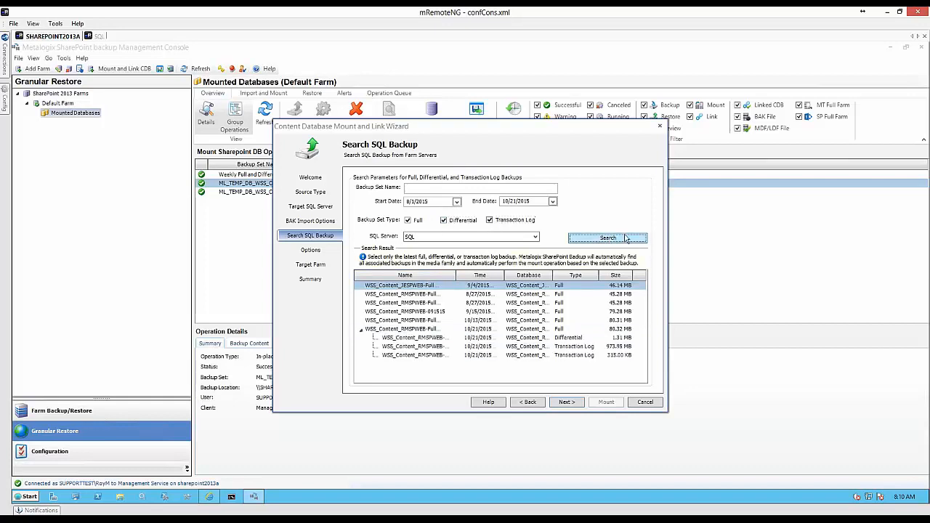
Select the last transaction log backup (315.00 KB) under the 10/21/2015 full backup and proceed to the mount options
left_click(413, 339)
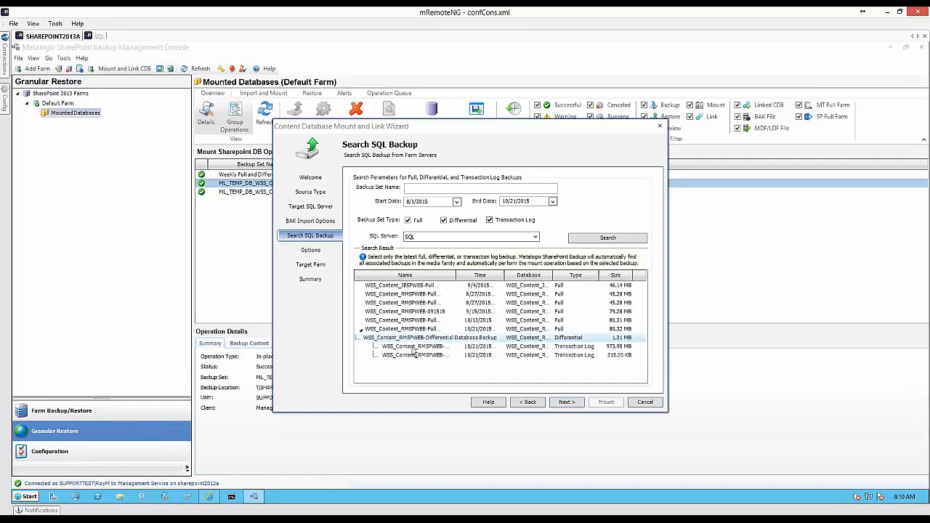
left_click(418, 348)
left_click(421, 356)
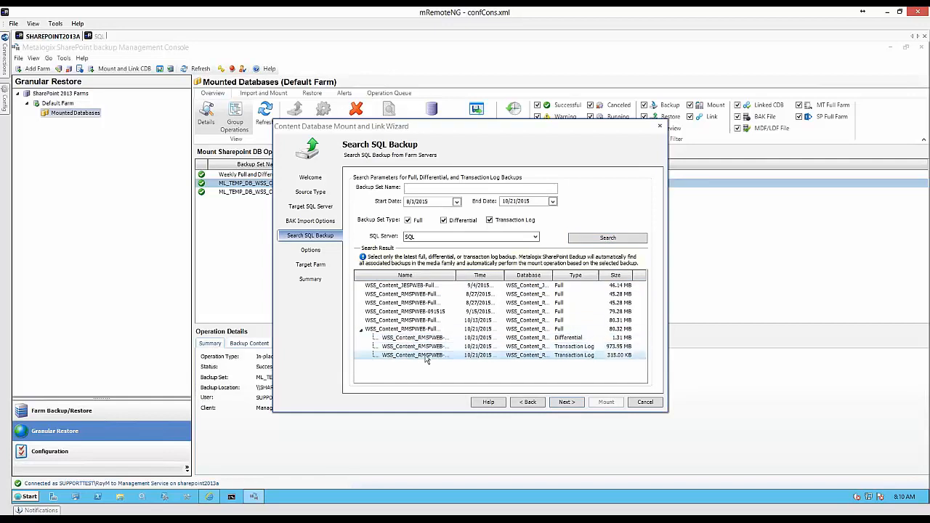
left_click(542, 354)
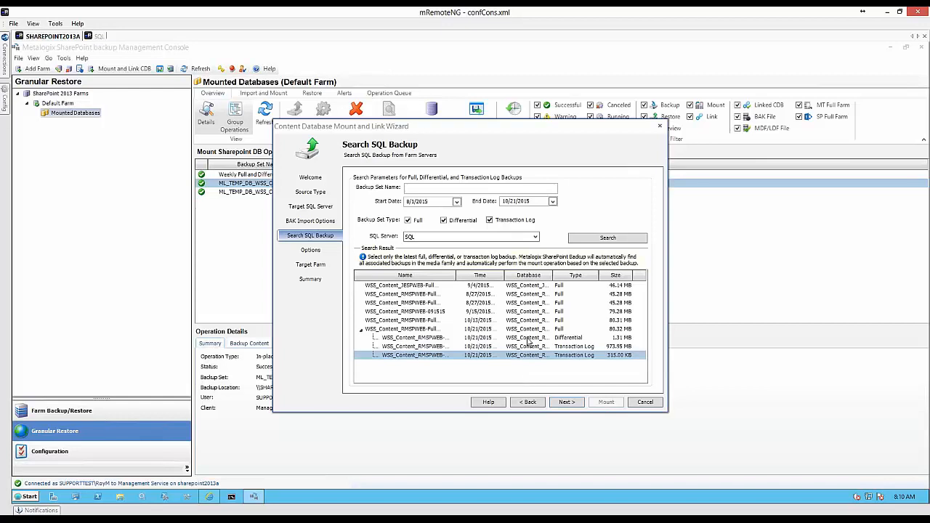
left_click(567, 402)
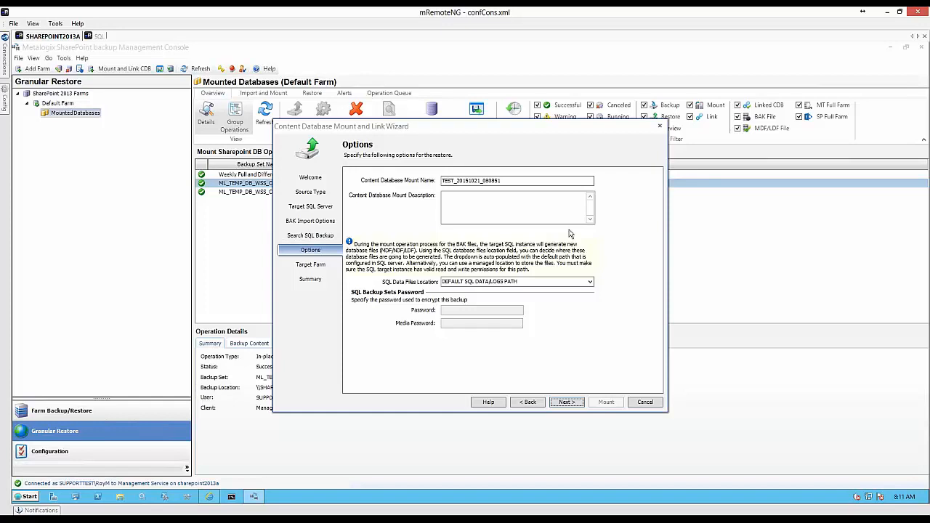
Accept the proposed content database mount name, set the SQL data files location to DEFAULT SQL DATA/LOGS PATH, and continue to the target farm page
left_click_drag(456, 181, 501, 180)
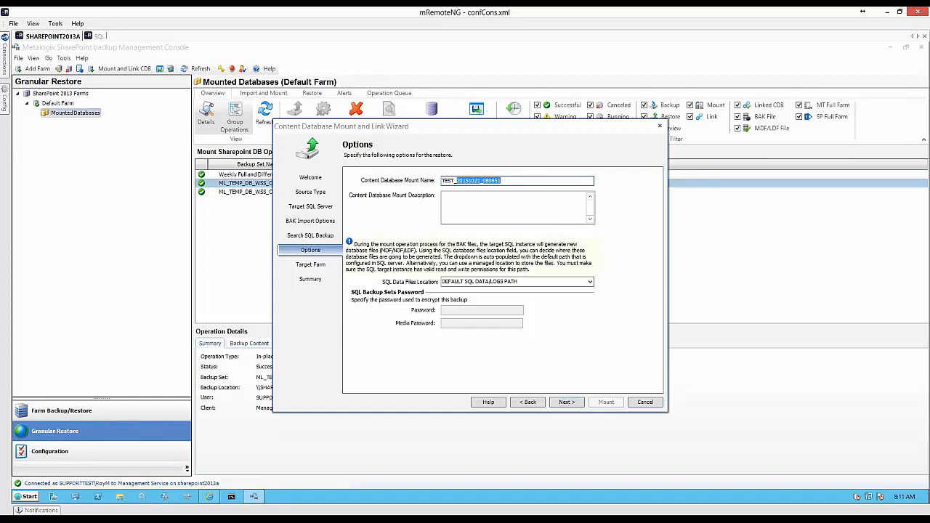
left_click(523, 180)
left_click_drag(456, 180, 441, 180)
left_click(583, 284)
left_click(585, 283)
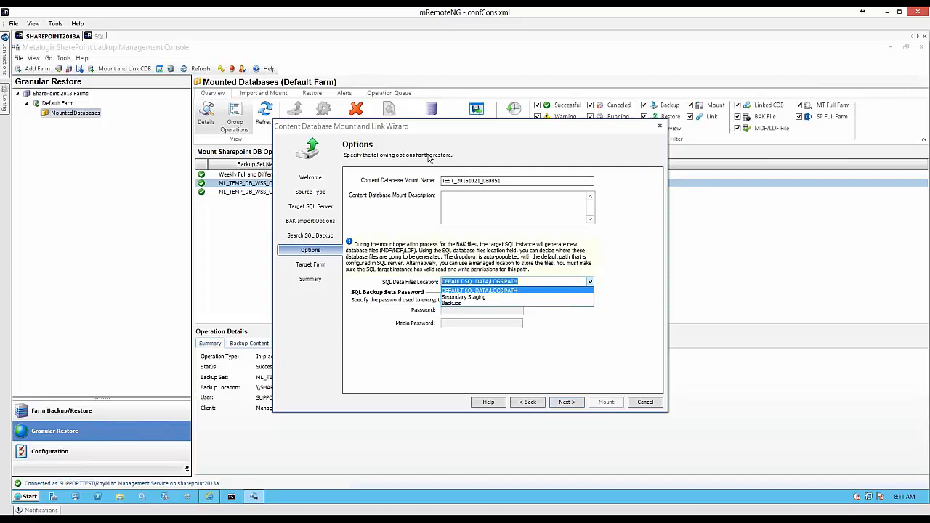
left_click(509, 142)
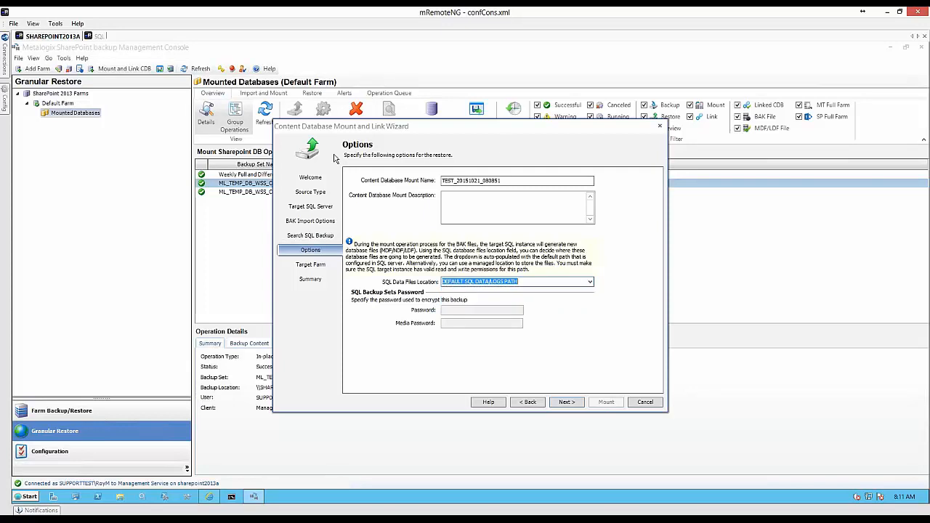
left_click(591, 284)
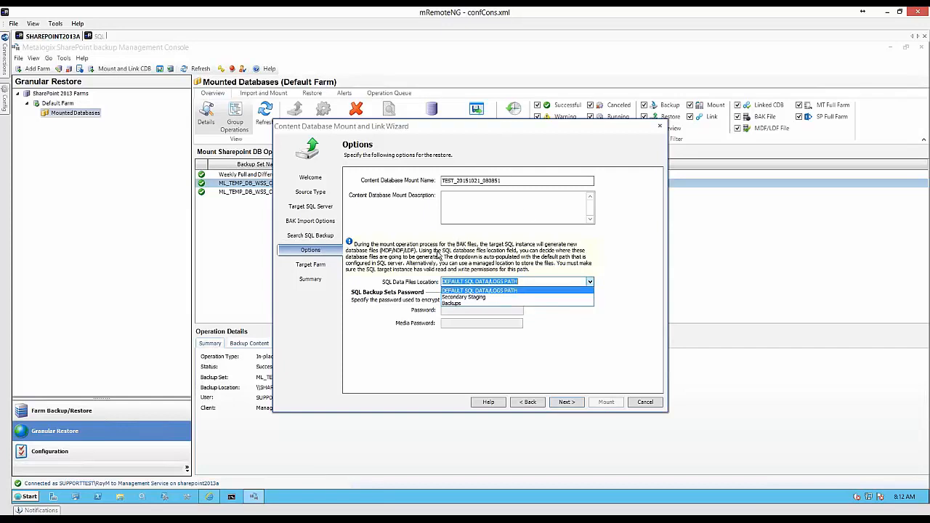
left_click(480, 290)
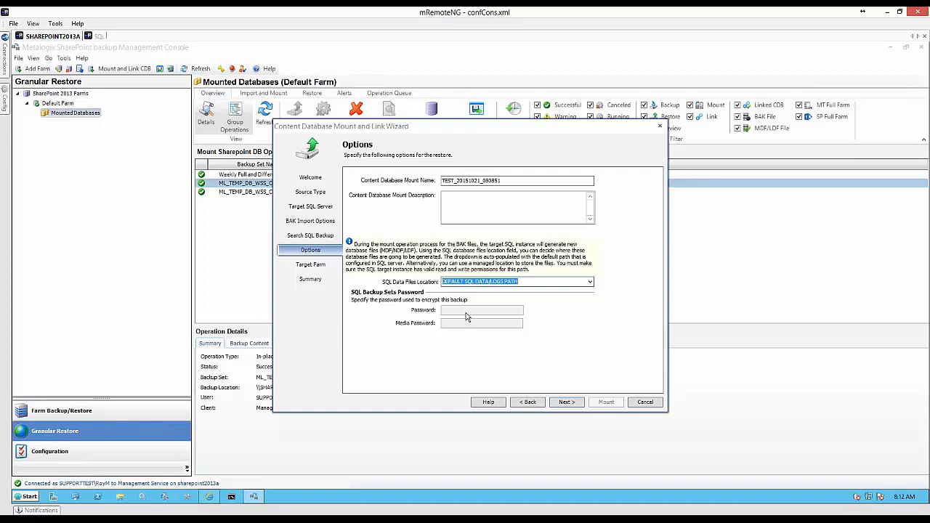
left_click(566, 403)
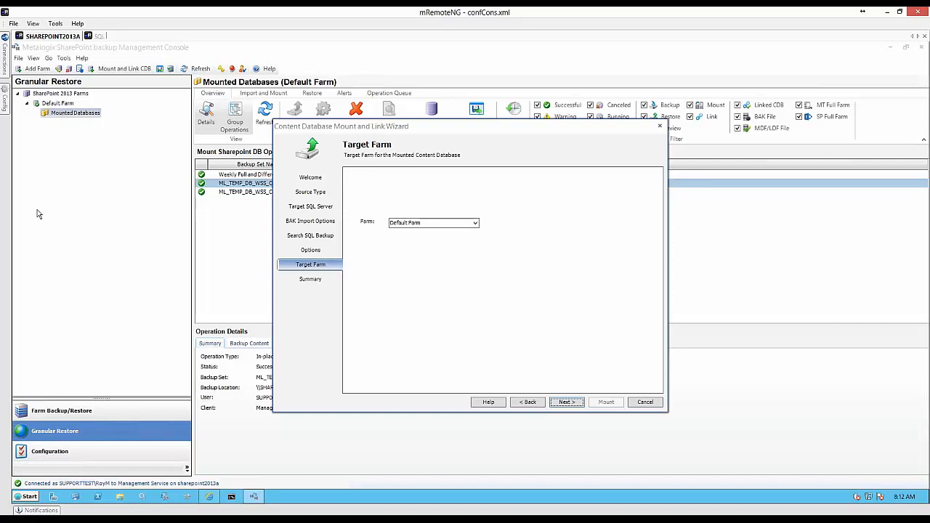
Choose Default Farm as the target farm and review the content database BAK file path in the mount summary
left_click(476, 223)
left_click(420, 233)
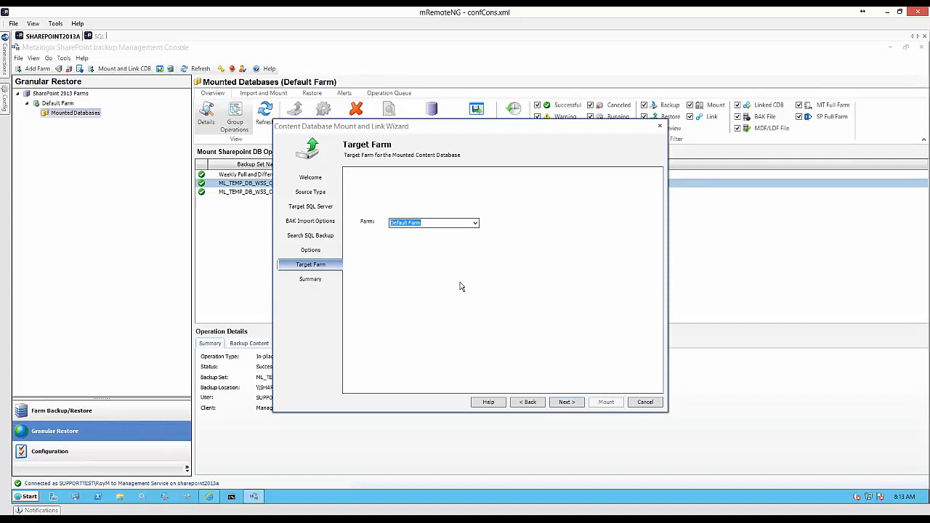
left_click(574, 403)
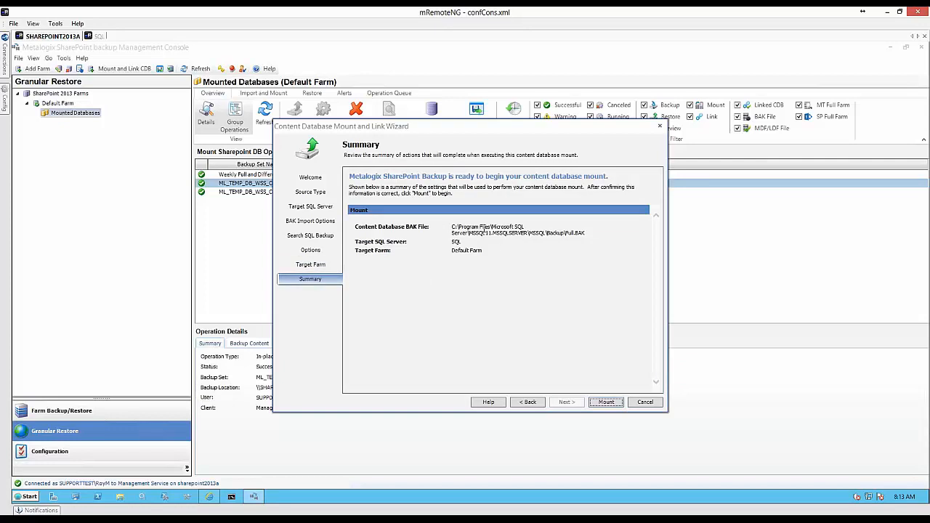
left_click_drag(479, 227, 590, 232)
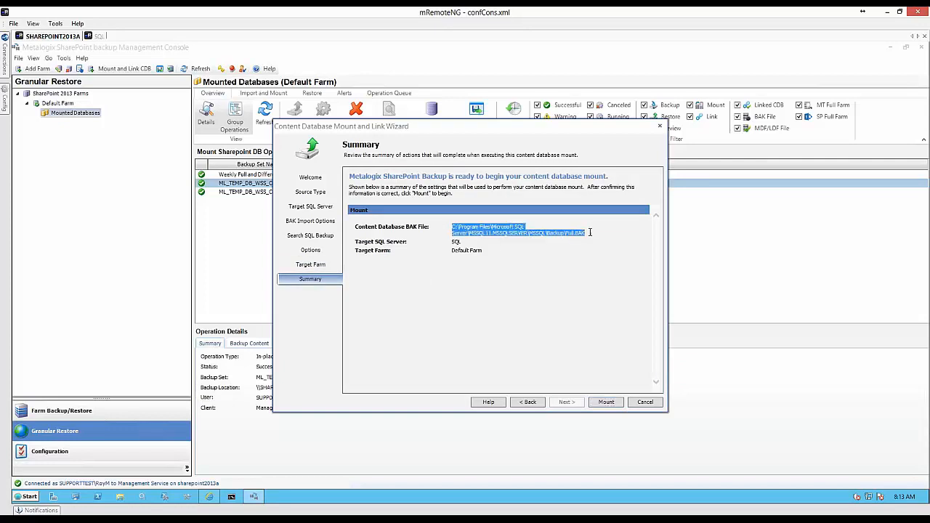
Check the target SQL Server in the summary, run the content database mount, and view the TEST_20151021_080851 operation among the mounted database operations
left_click(458, 243)
left_click_drag(452, 242, 460, 243)
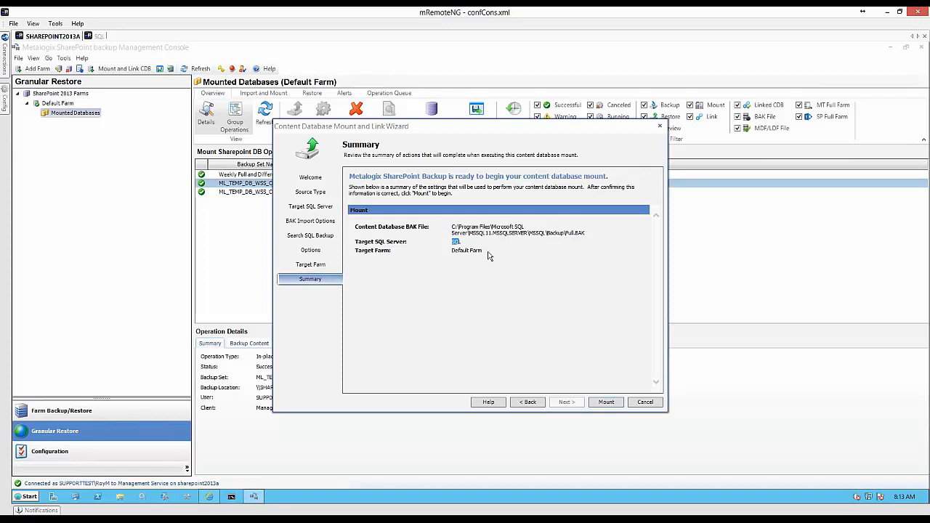
left_click(491, 256)
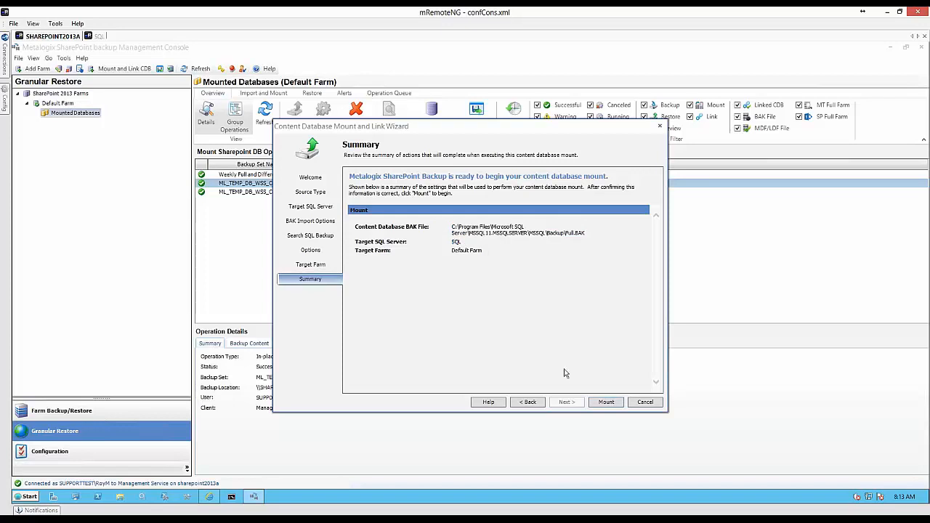
left_click(602, 404)
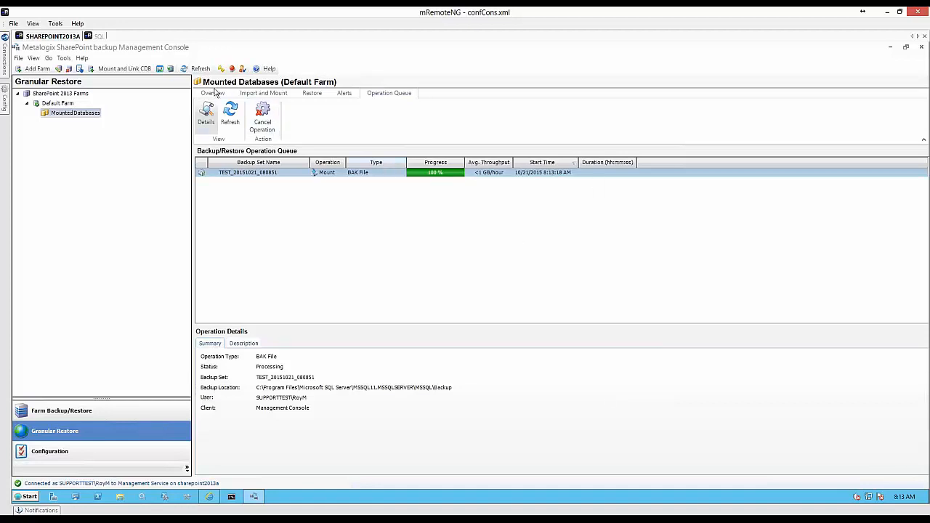
left_click(214, 93)
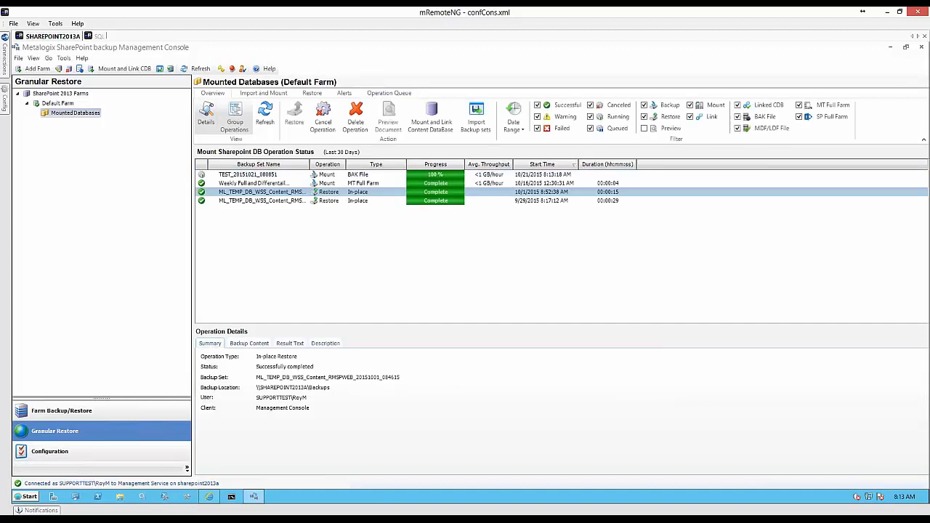
left_click(407, 176)
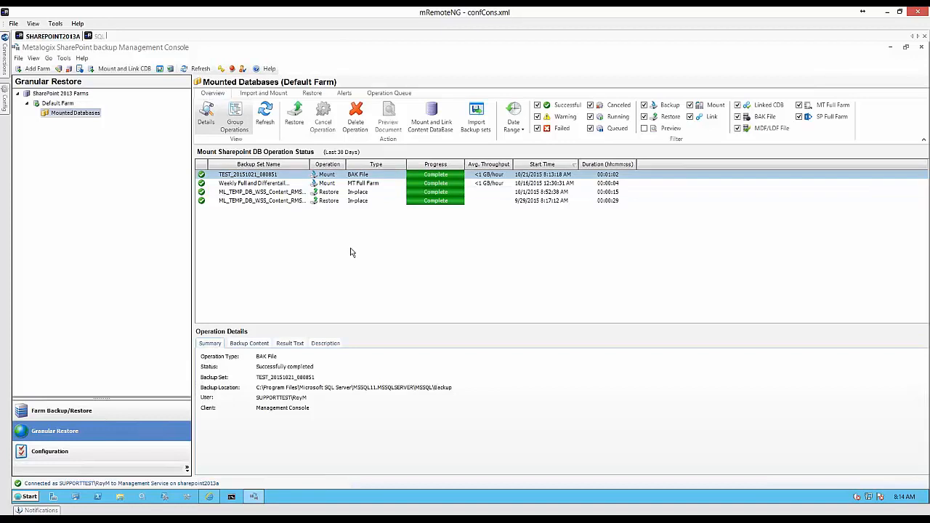
Switch to SQL Server Management Studio, refresh the server's databases, and locate the mounted ML_TEMP_DB_WSS_Content_RMSPWEB_20151021_081315 database
left_click(97, 37)
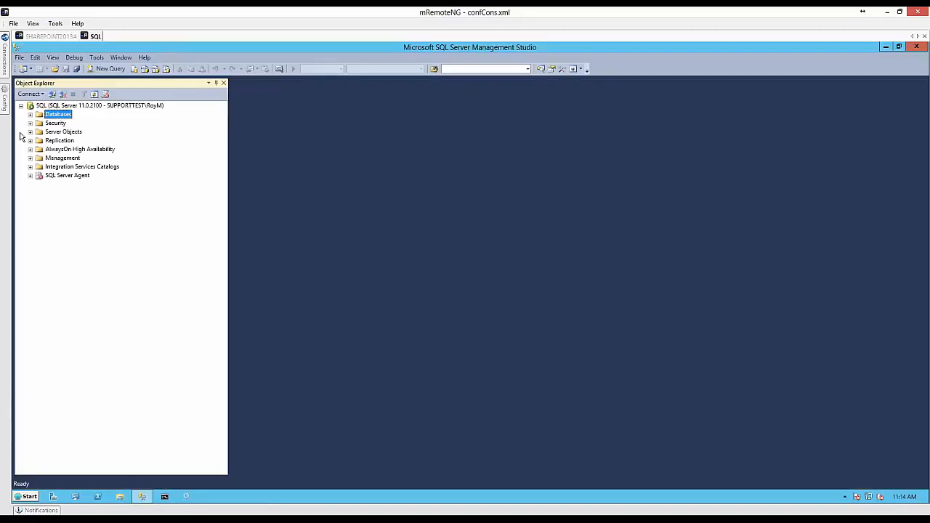
right_click(54, 117)
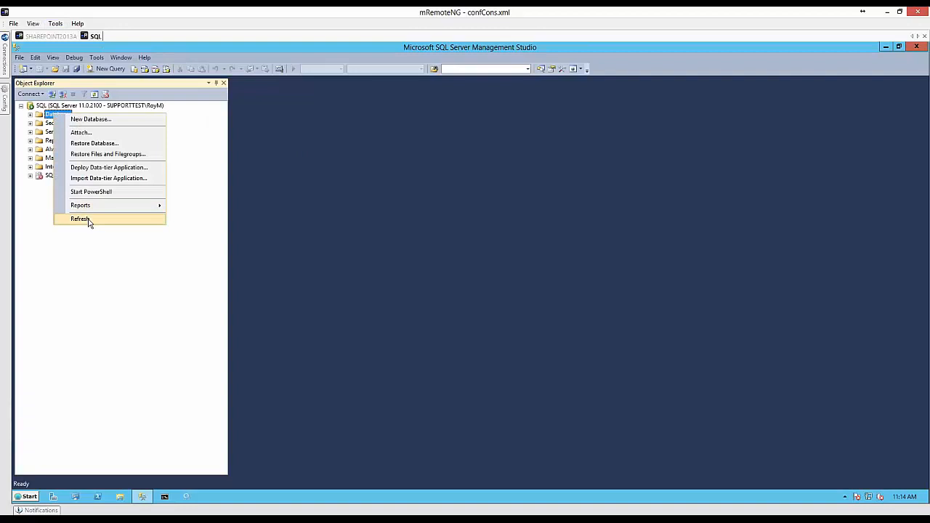
left_click(89, 220)
left_click(30, 114)
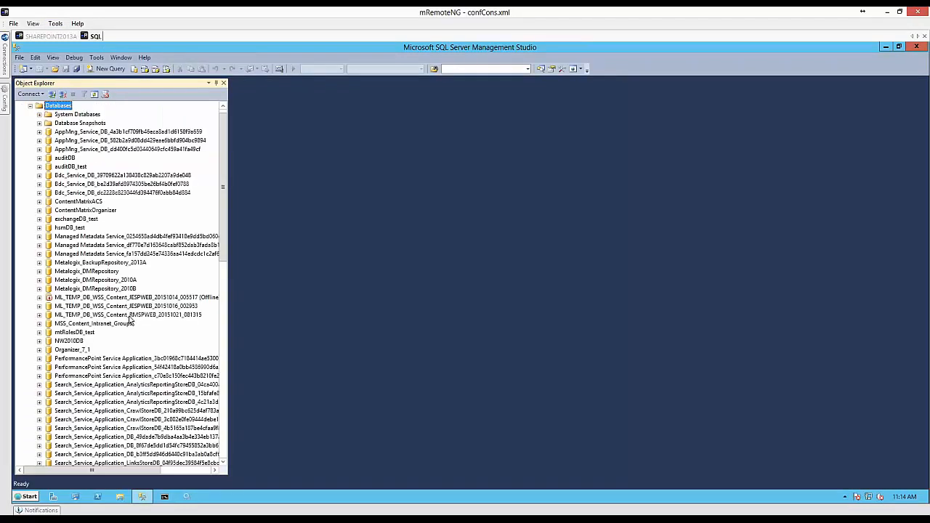
left_click(130, 316)
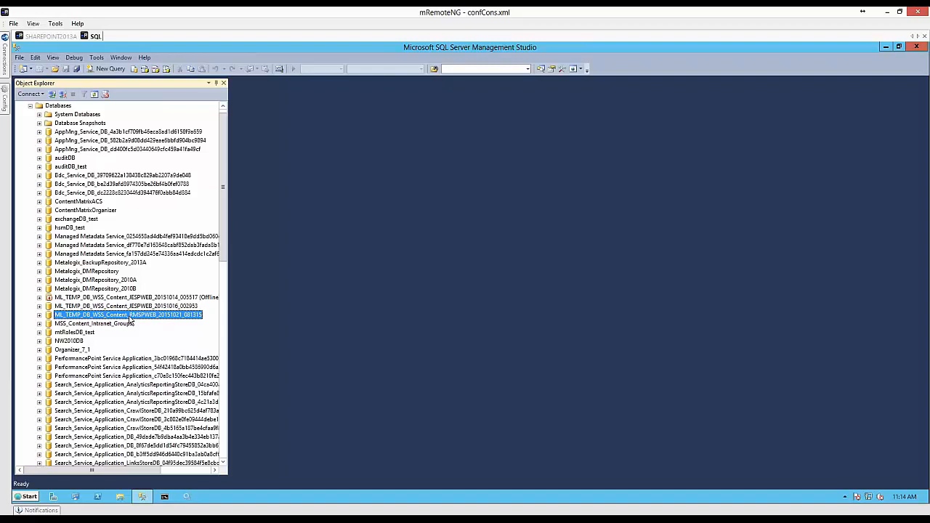
Switch back to the backup Management Console and browse the TEST_20151021_080851 restore content down to the Documents library of Subsite A Web
left_click(57, 37)
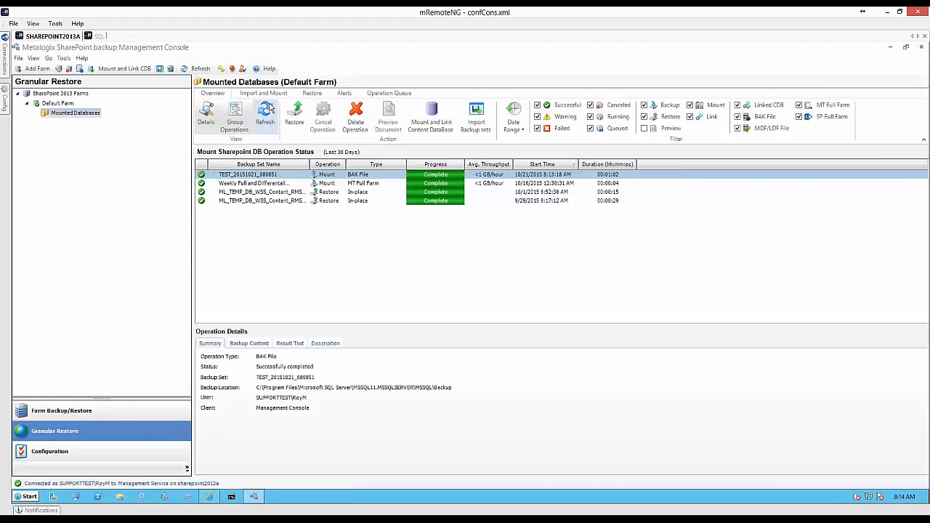
left_click(311, 93)
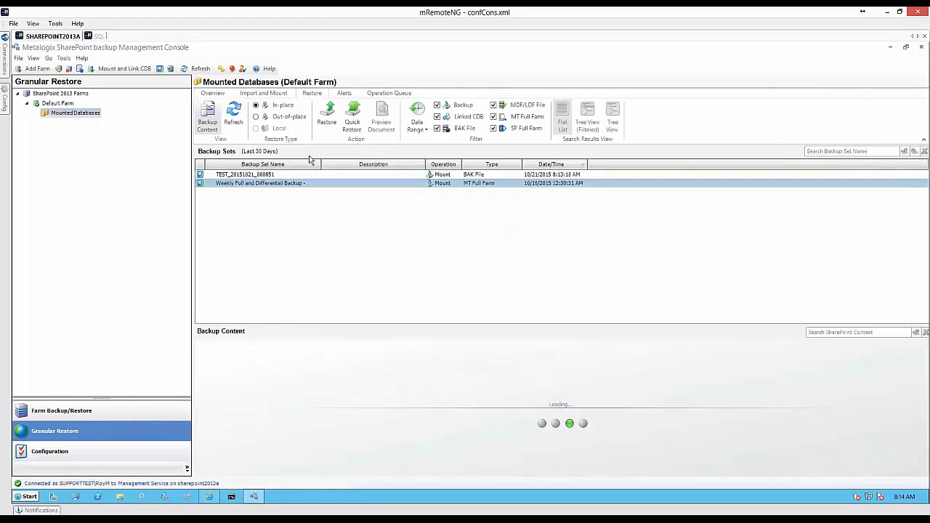
left_click(275, 177)
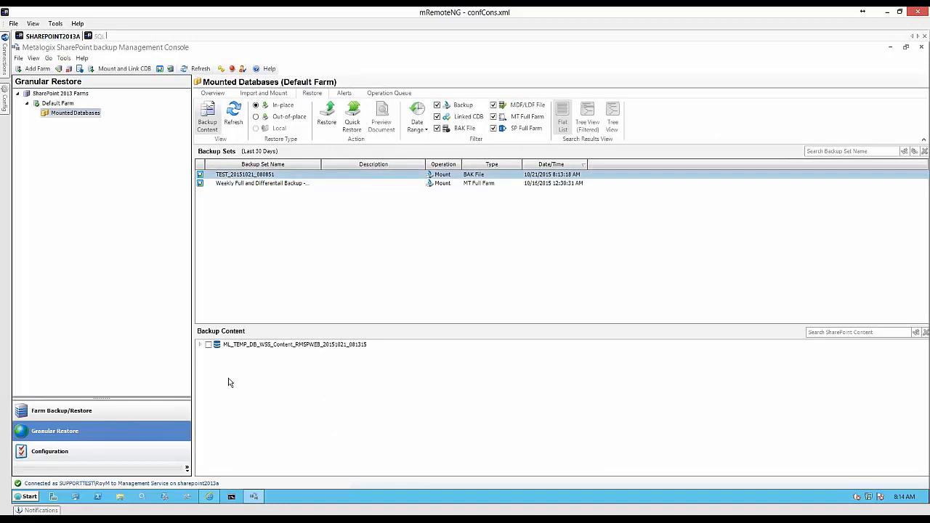
left_click(201, 345)
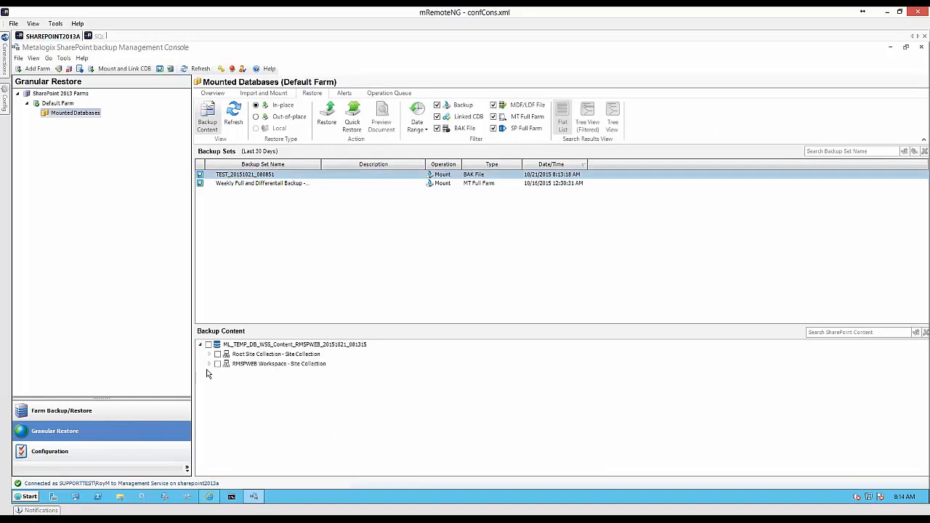
left_click(210, 364)
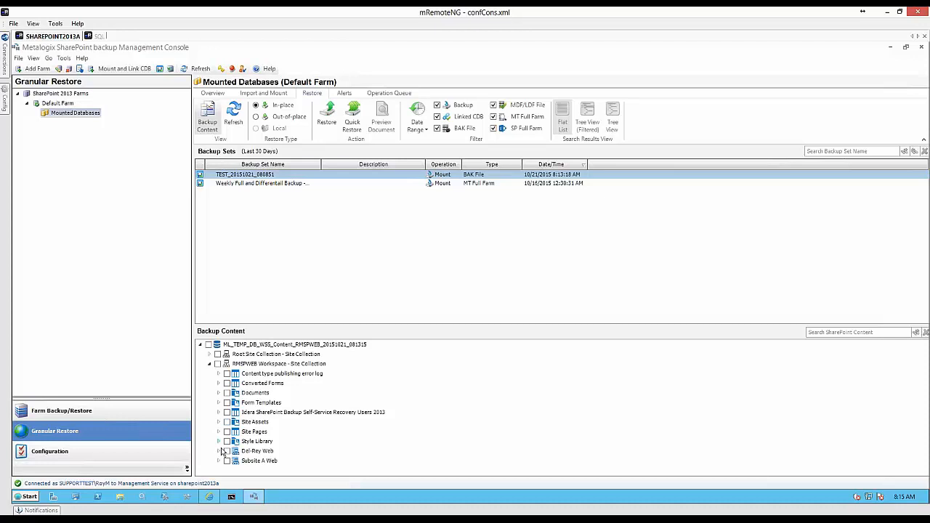
left_click(218, 462)
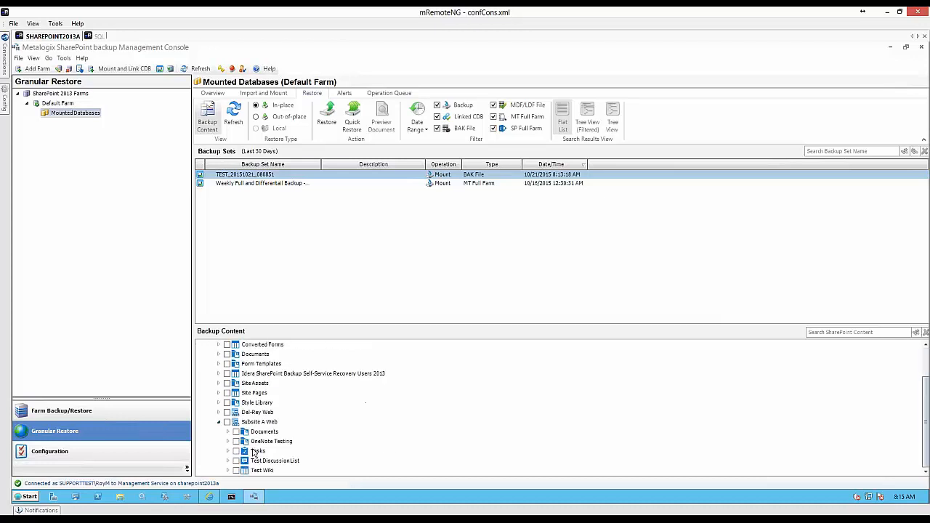
left_click(228, 432)
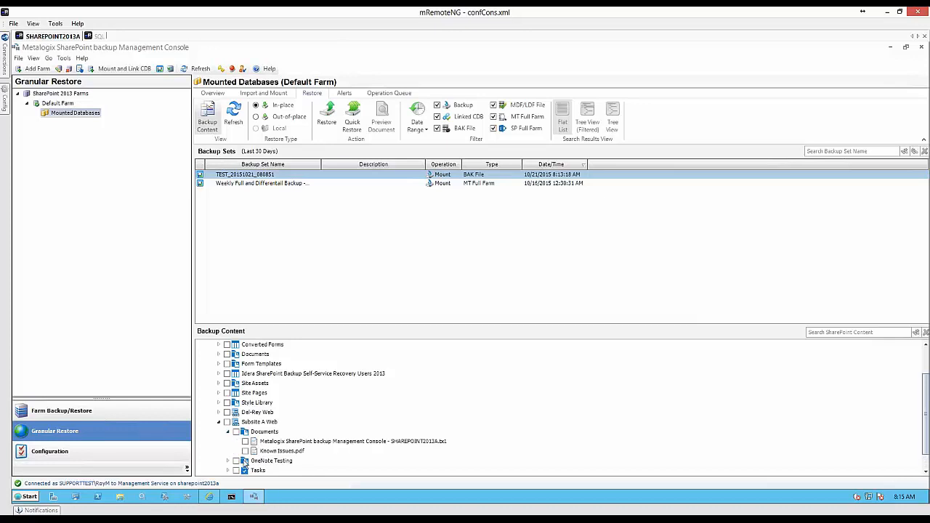
Select the whole Documents library of Subsite A Web and begin an out-of-place restore, proceeding to the target location choice
left_click(245, 451)
left_click(236, 432)
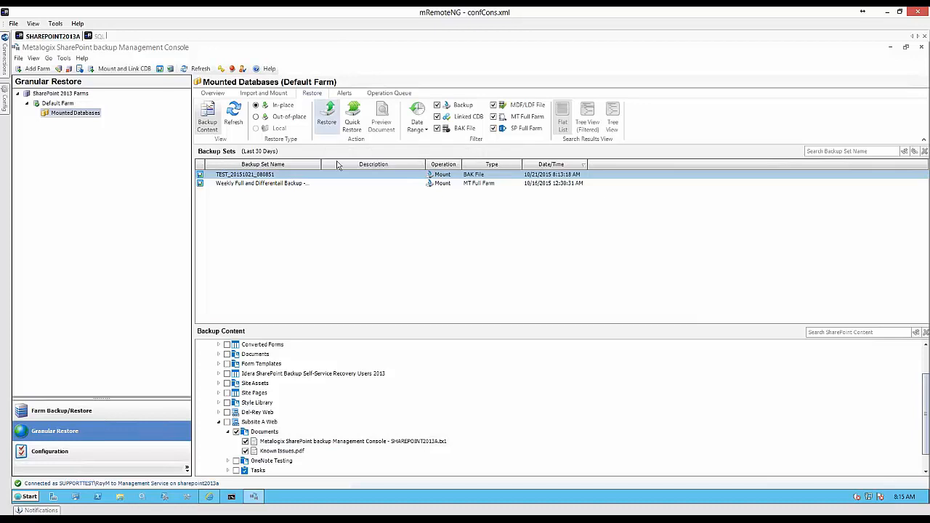
left_click(257, 116)
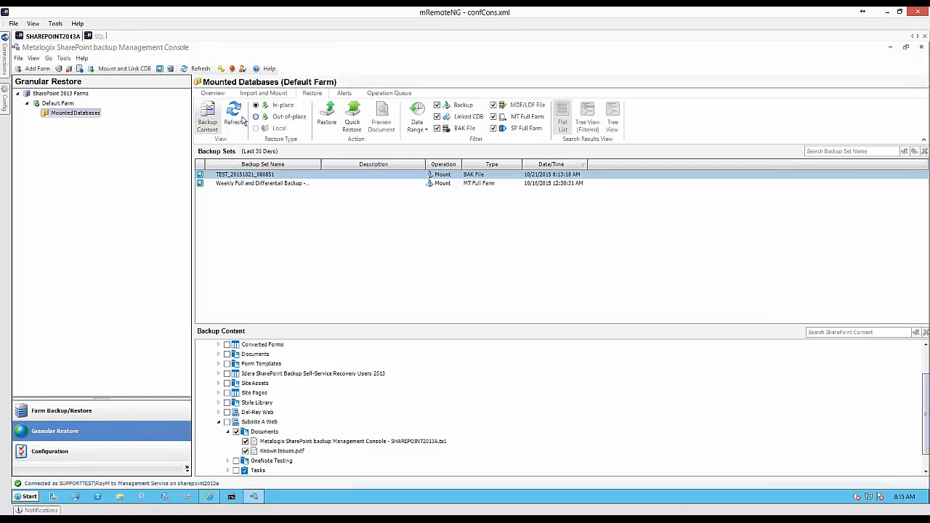
left_click(327, 117)
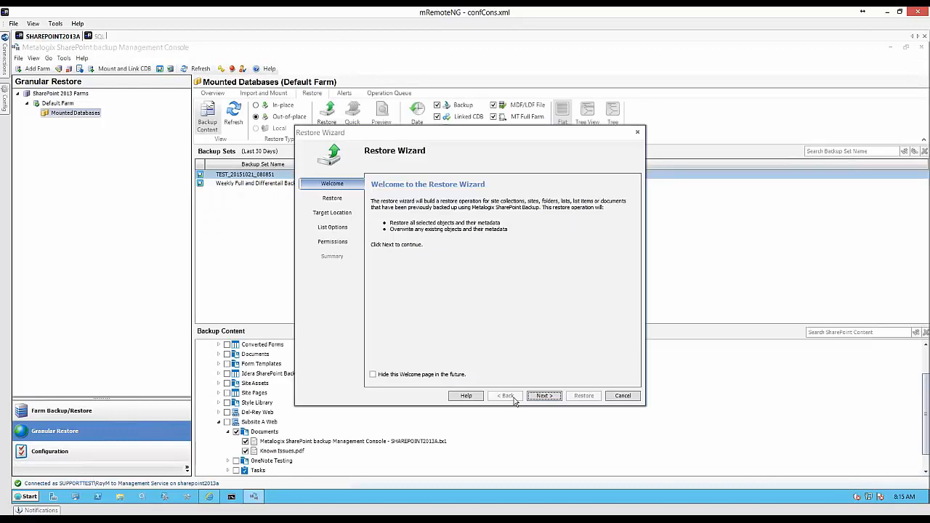
left_click(542, 398)
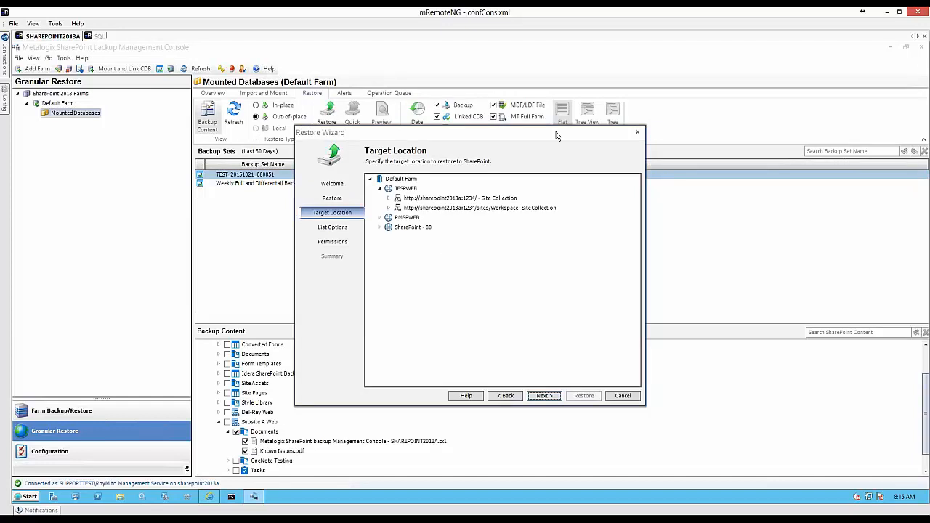
Cancel the restore wizard and collapse the backup content tree of the mounted database
left_click_drag(557, 135, 686, 102)
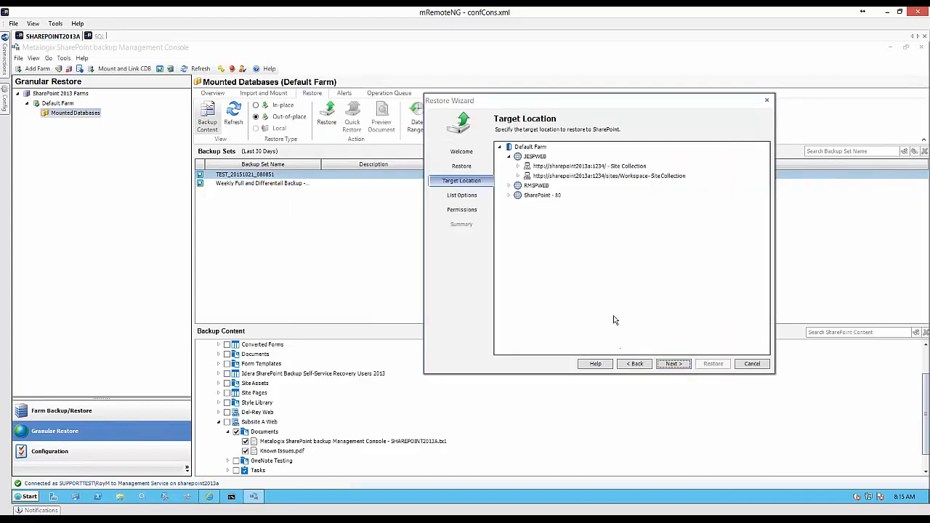
left_click(752, 364)
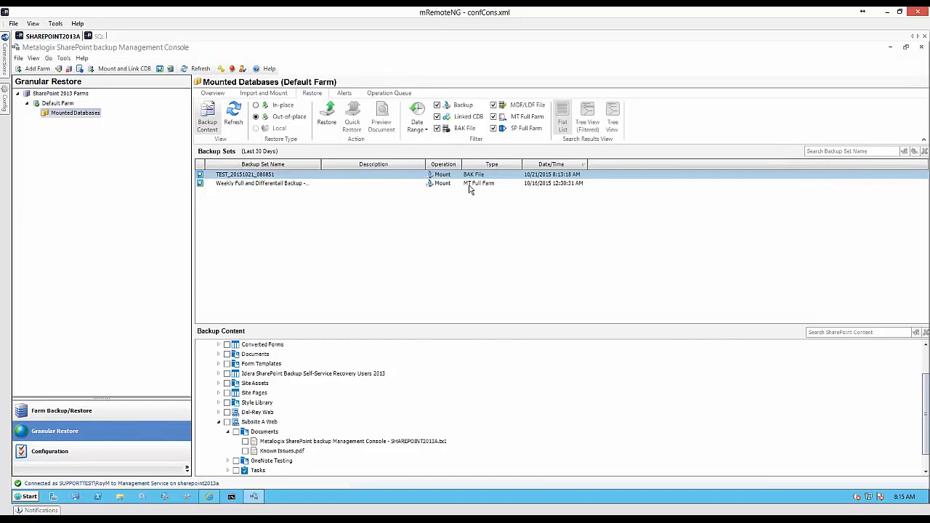
left_click(227, 432)
left_click(210, 364)
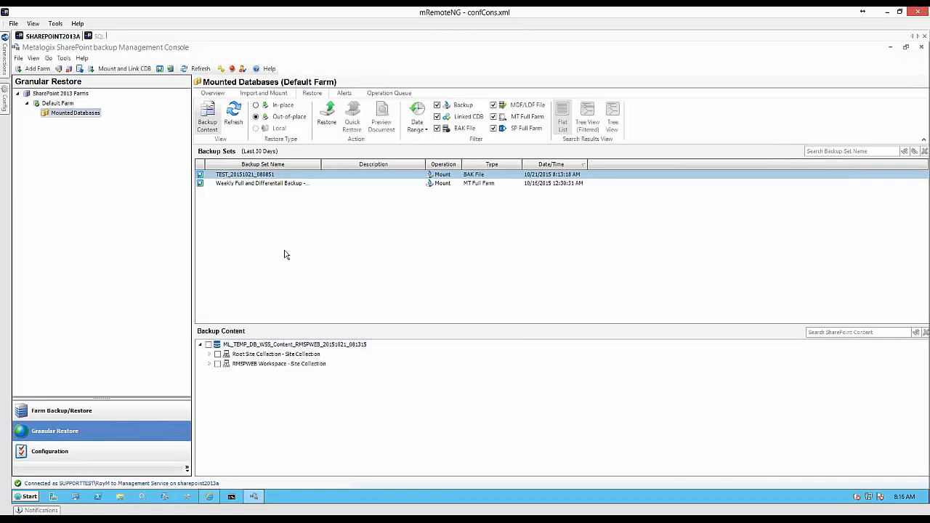
left_click(200, 345)
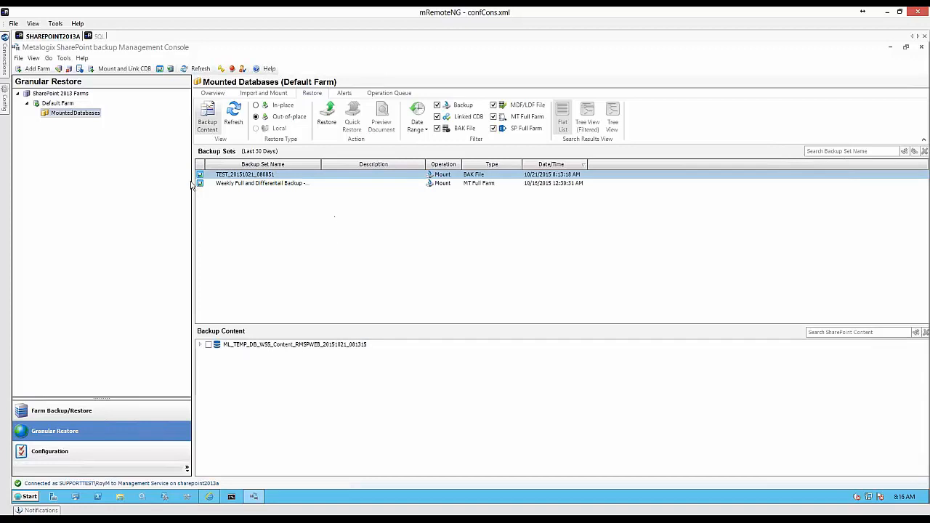
Start another content database mount with the SQL Server Backup (BAK) File source and SQL as target server, continuing to the BAK import options
left_click(263, 93)
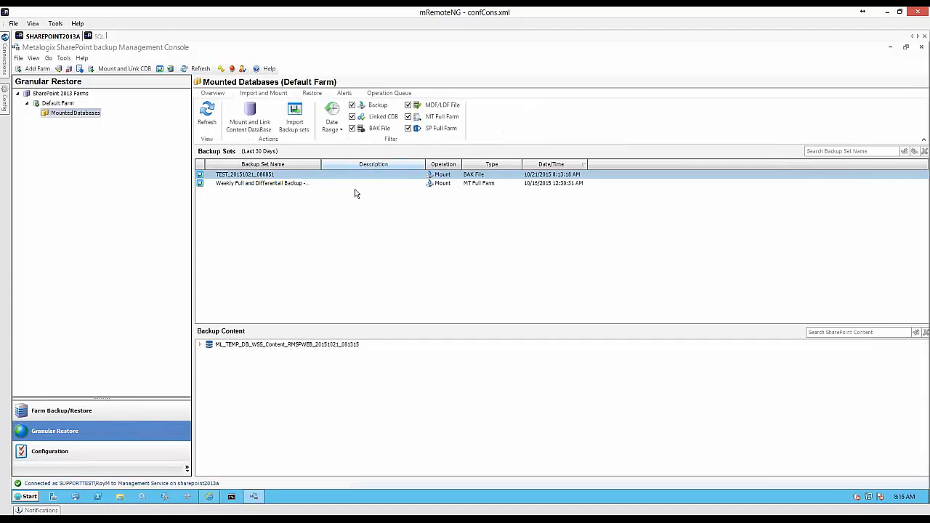
left_click(250, 128)
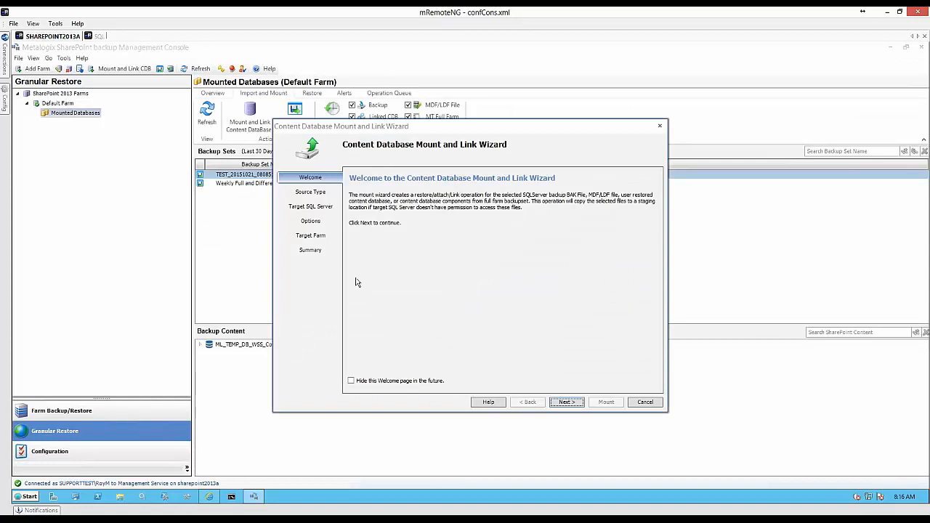
left_click(567, 402)
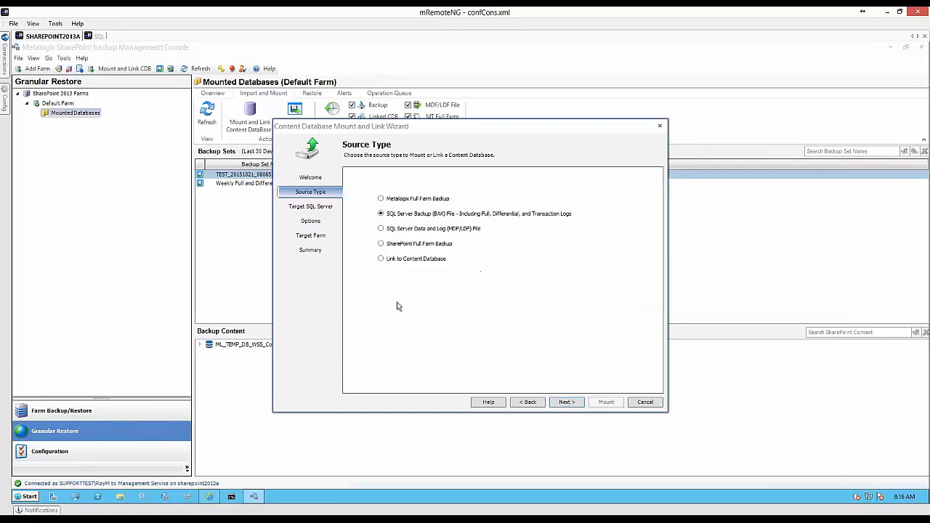
left_click(567, 402)
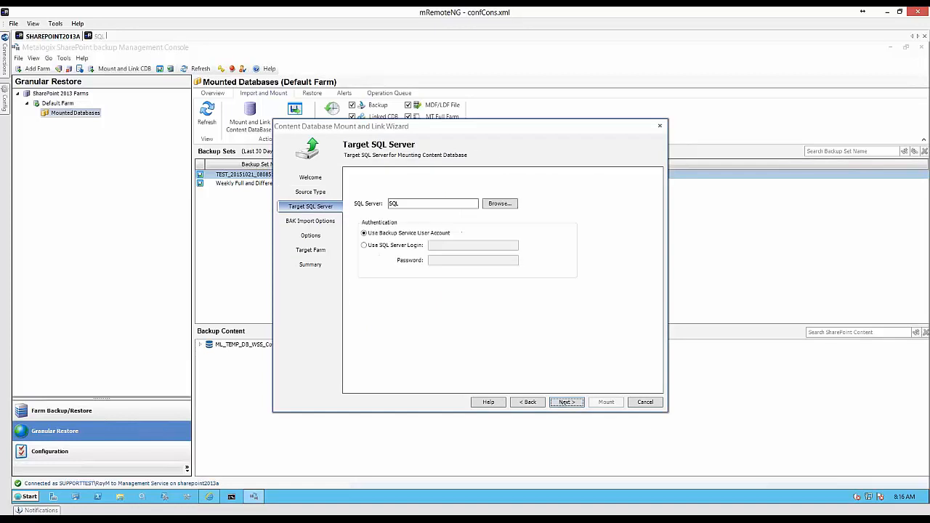
left_click(567, 402)
Choose Browse Directly to Backup Files and add TEST_Dif.BAK from the TestBAK network share as the backup file
left_click(364, 228)
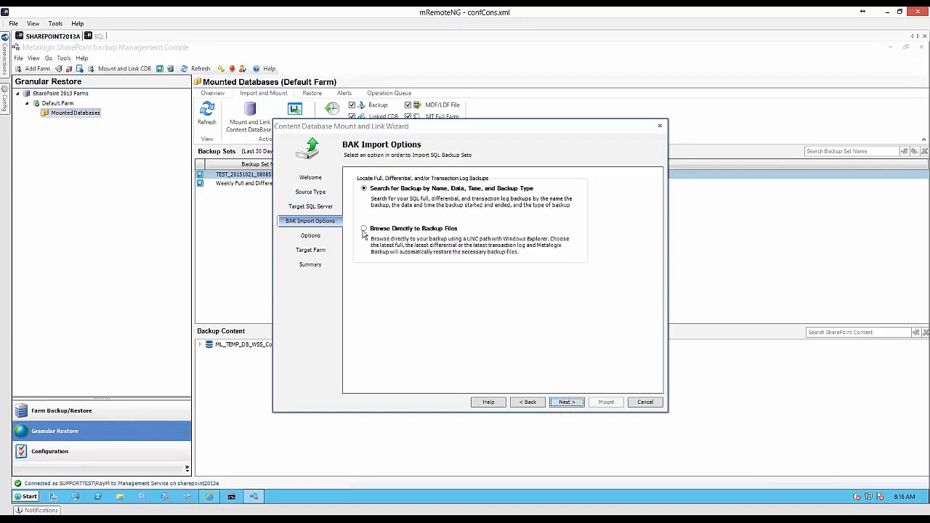
left_click(567, 402)
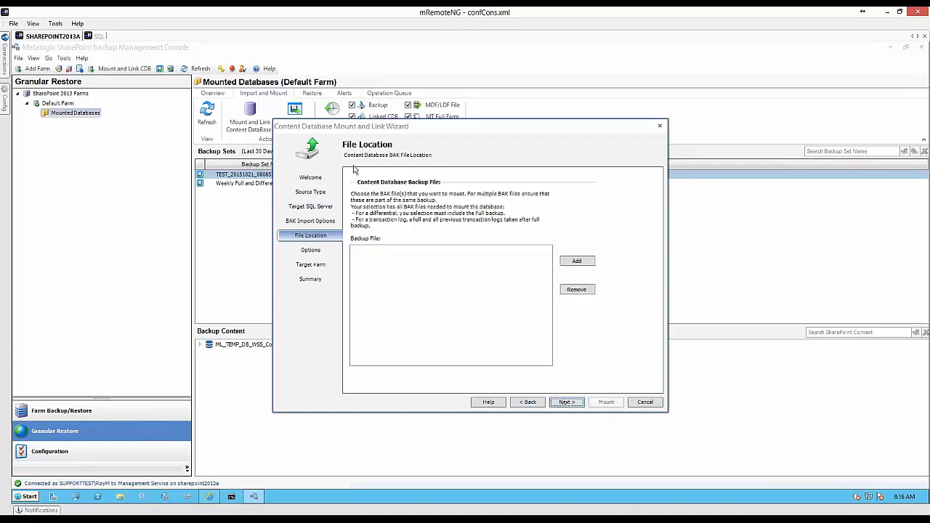
left_click(596, 266)
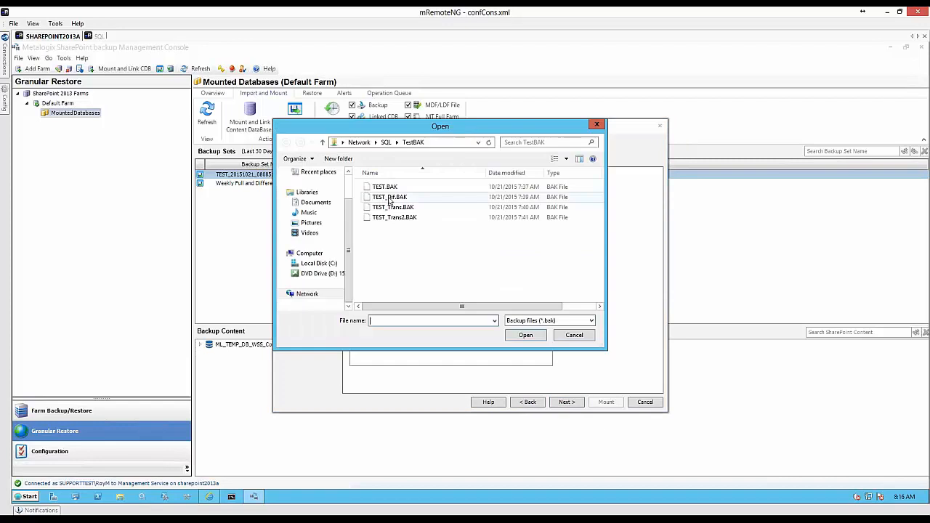
double_click(390, 198)
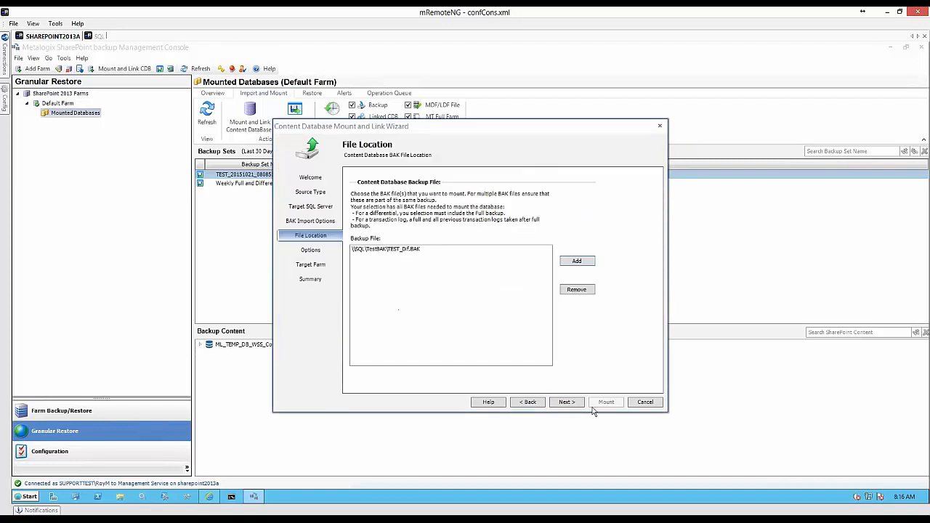
Change the BAK import option to Search for Backup by Name, Data, Time, and Backup Type, and search for full backups from 10/4/2015
left_click(529, 403)
left_click(364, 189)
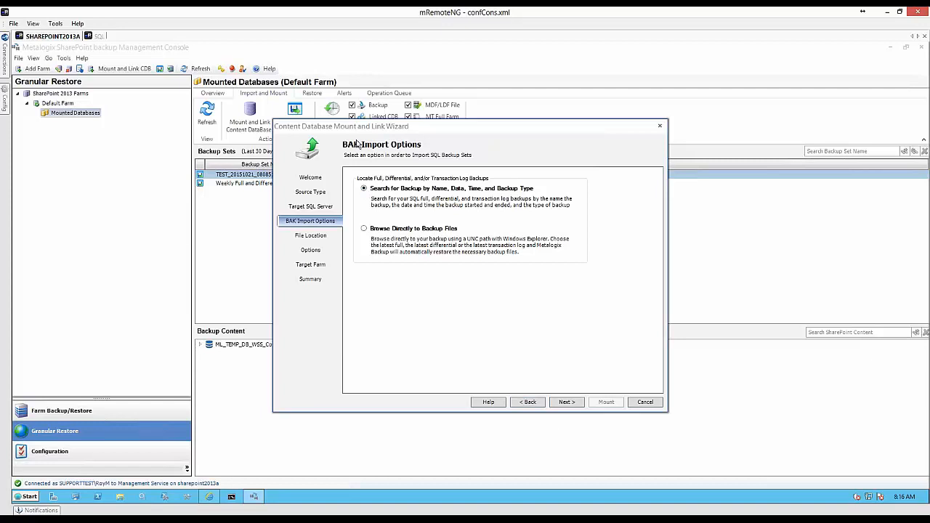
left_click(566, 402)
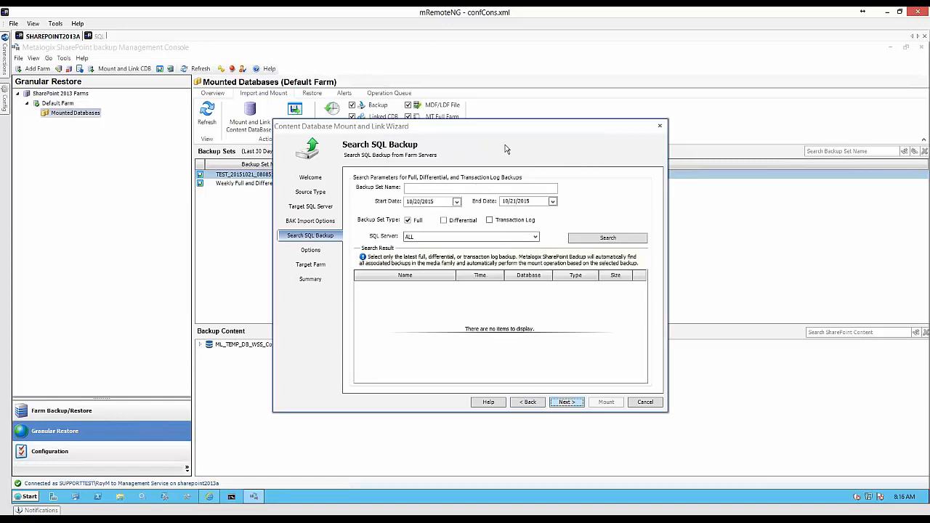
left_click(457, 202)
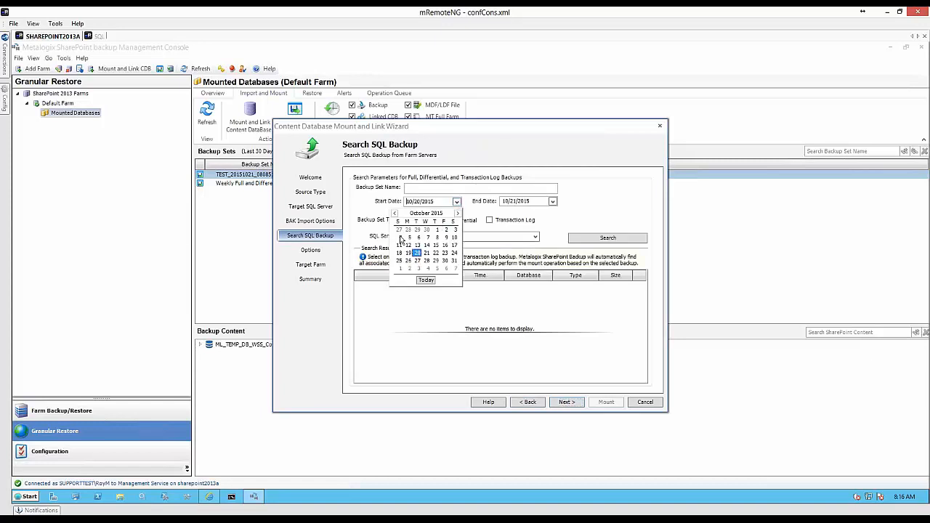
left_click(400, 238)
left_click(611, 239)
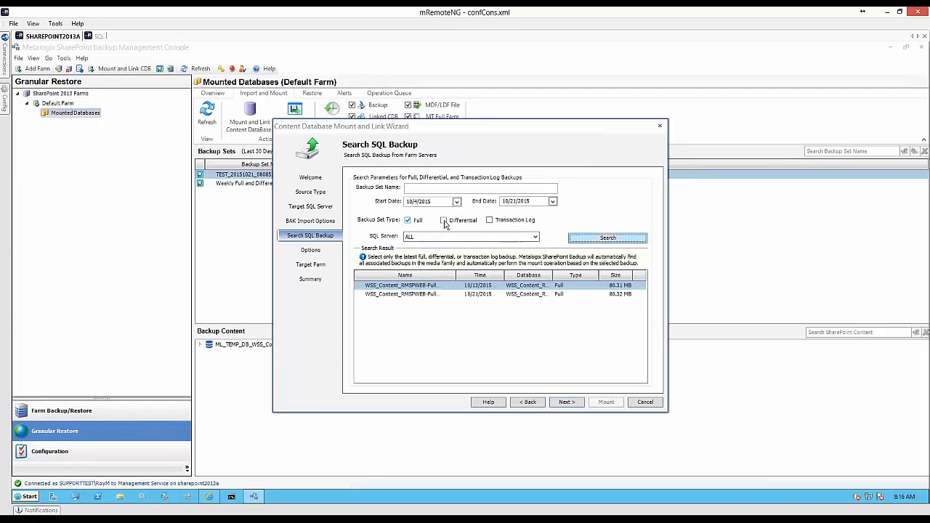
Repeat the backup search with Differential and Transaction Log types included, and select the 315 KB transaction log backup
left_click(444, 221)
left_click(490, 221)
left_click(605, 241)
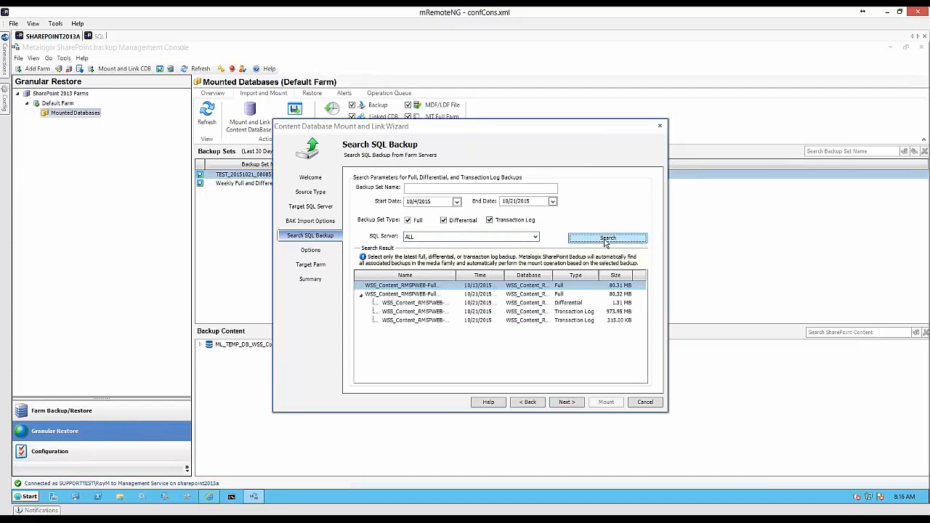
left_click(389, 303)
left_click(436, 312)
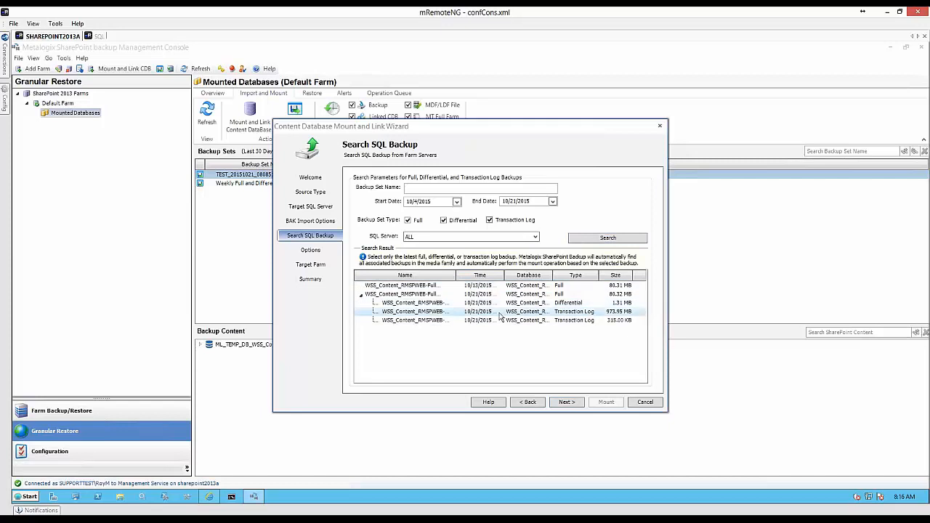
left_click(562, 322)
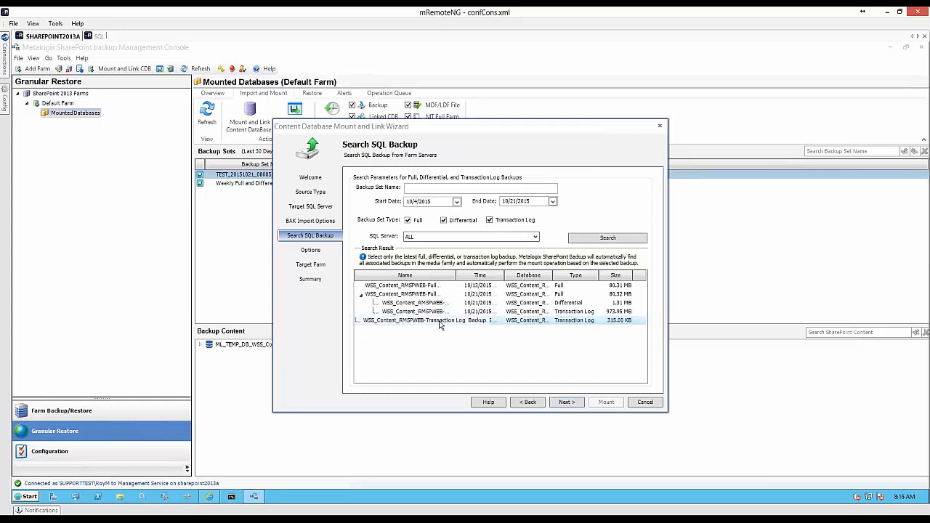
Review the mount name, SQL data files location, target farm and summary of the mount, and cancel the wizard
left_click(566, 403)
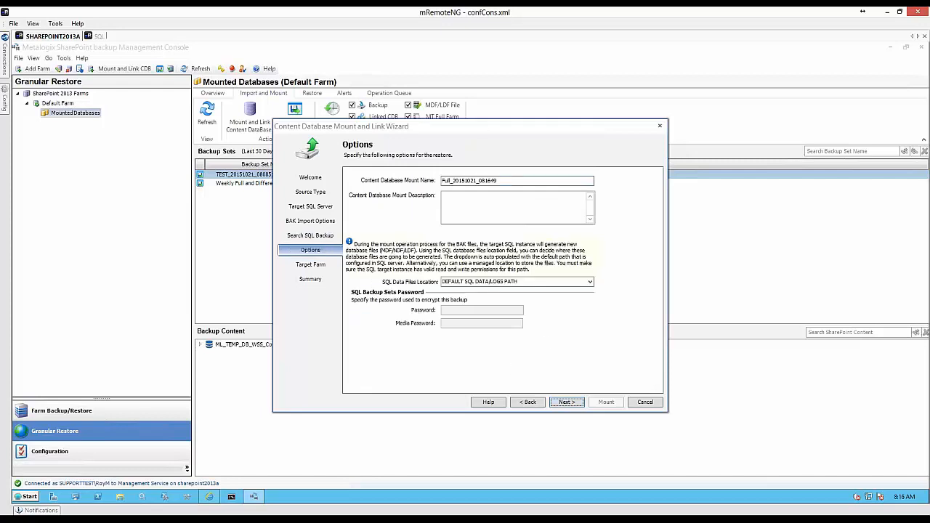
double_click(480, 180)
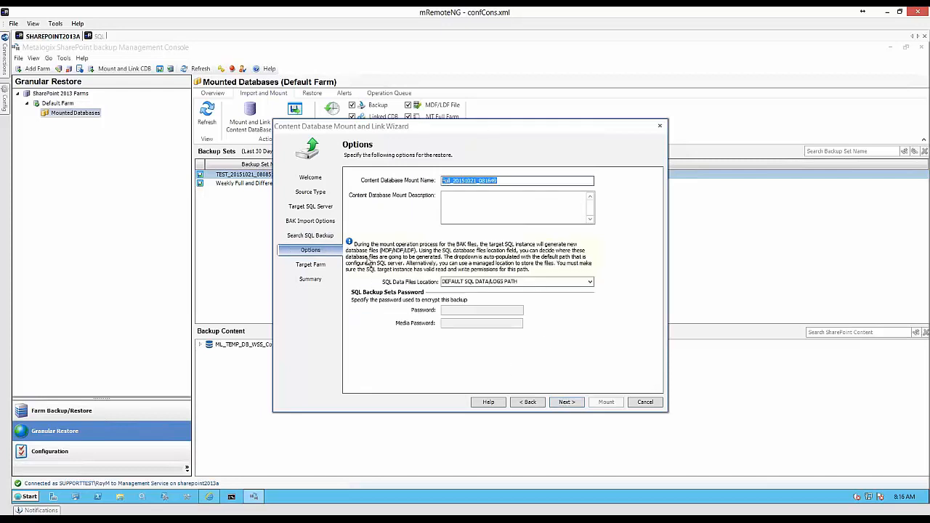
left_click(590, 282)
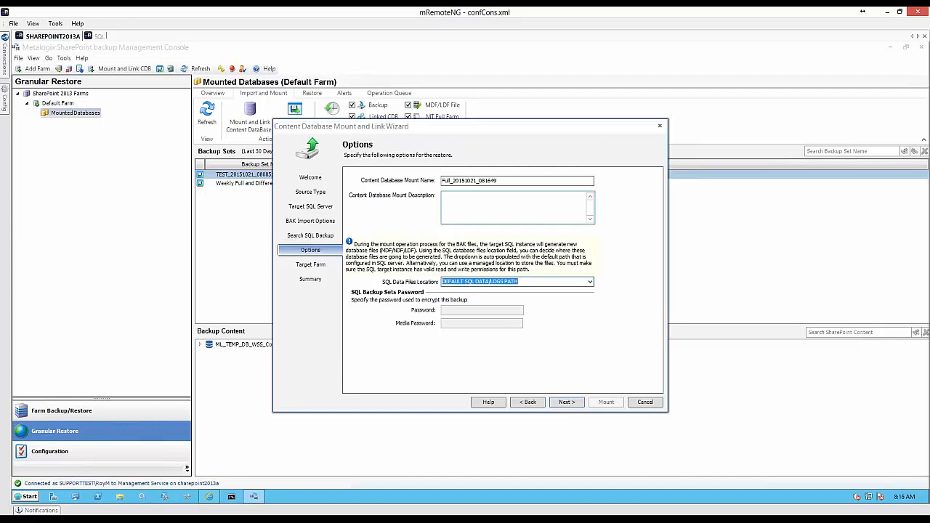
left_click(572, 402)
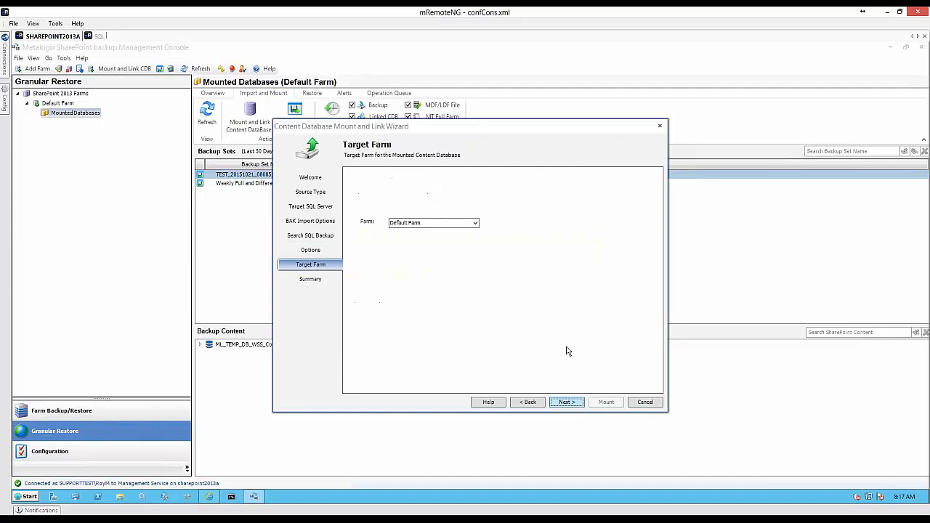
left_click(574, 402)
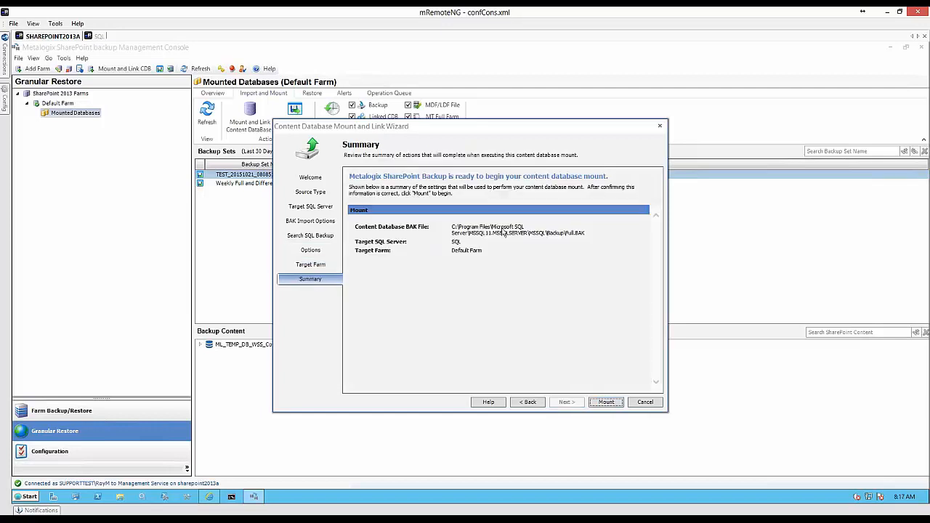
left_click(645, 402)
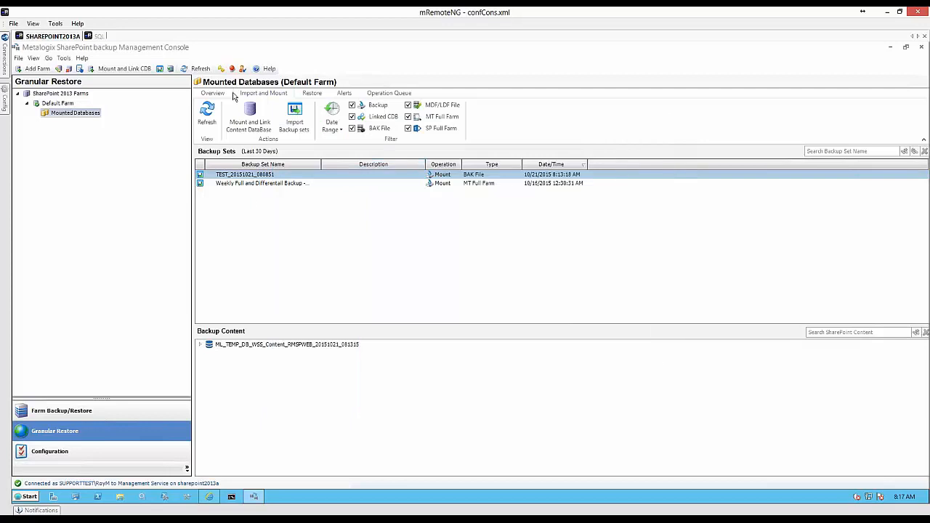
Inspect the backup content of the TEST_20151021_080851 mount in the operations overview, including the RMSPWEB Workspace site collection
left_click(209, 124)
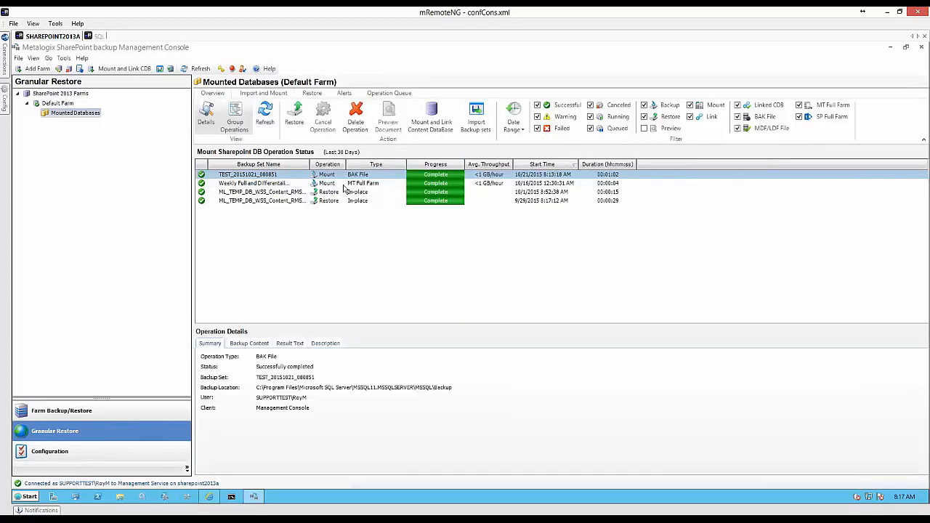
left_click(249, 343)
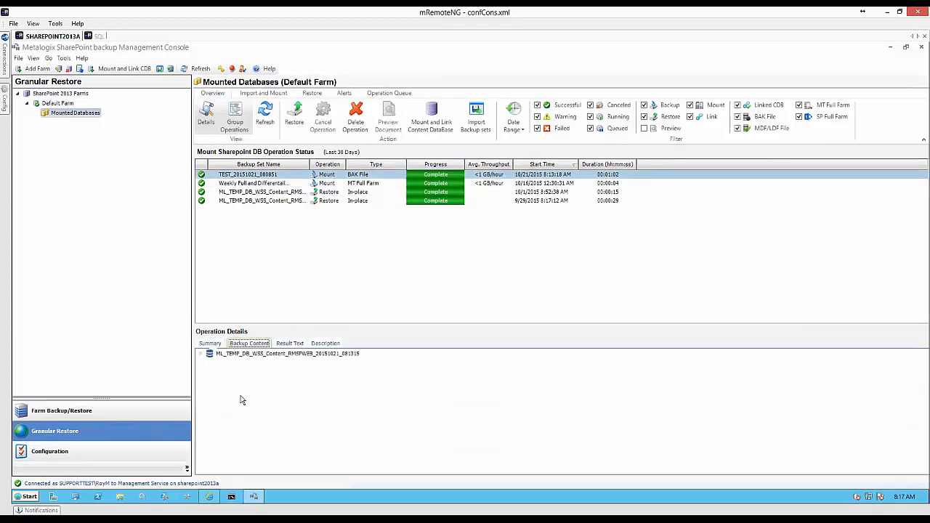
left_click(201, 354)
left_click(210, 372)
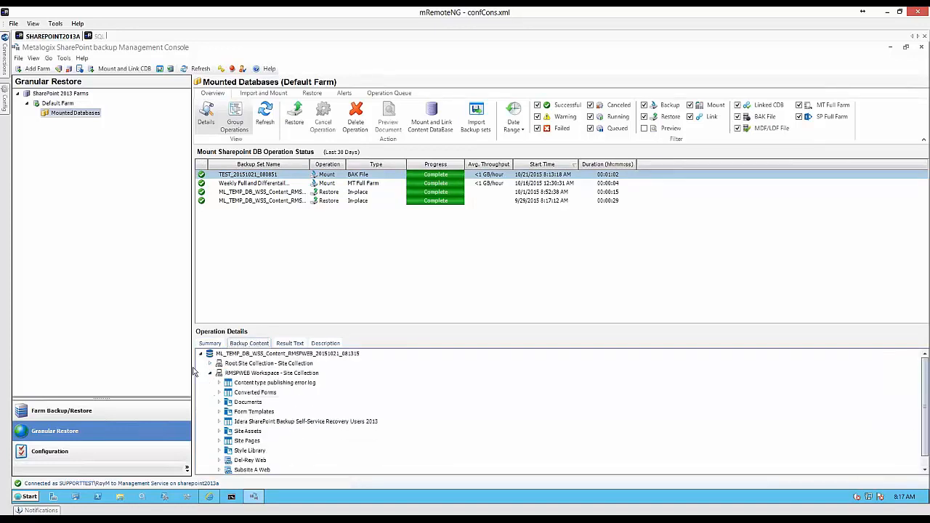
left_click(210, 372)
left_click(201, 354)
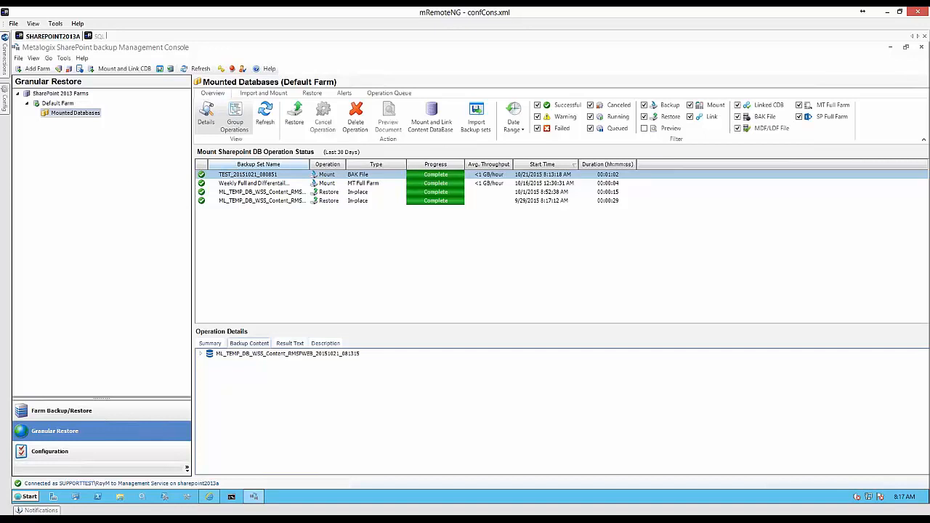
Switch to the browser and open the Documents library of Subsite A in RMSPWEB Workspace
left_click(209, 496)
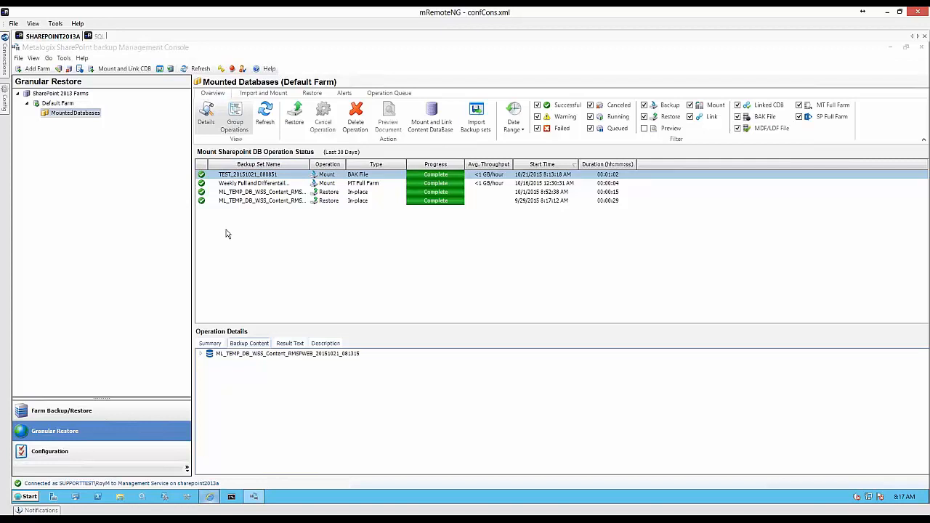
left_click(63, 262)
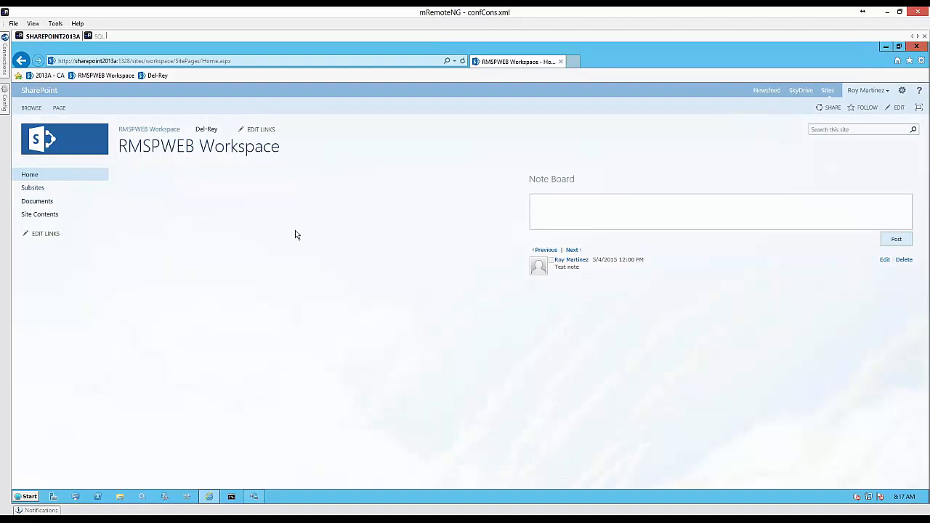
left_click(33, 189)
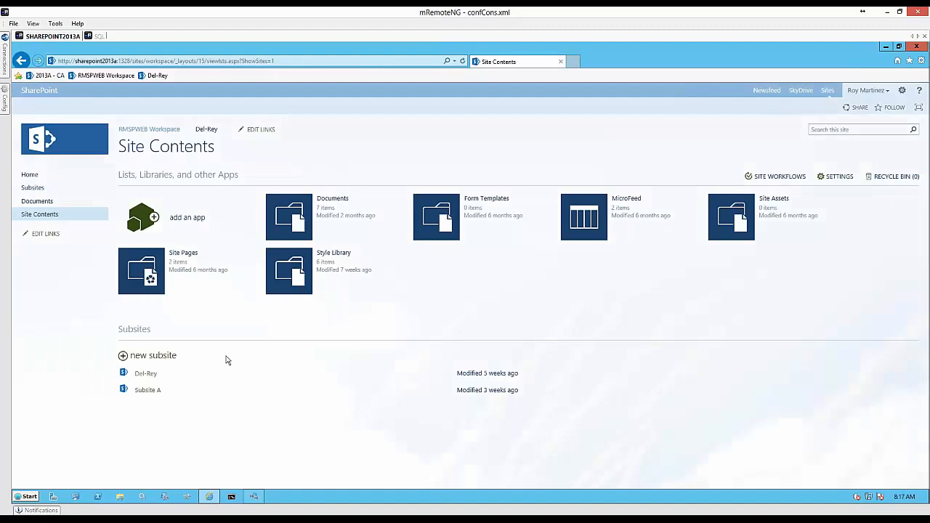
left_click(148, 390)
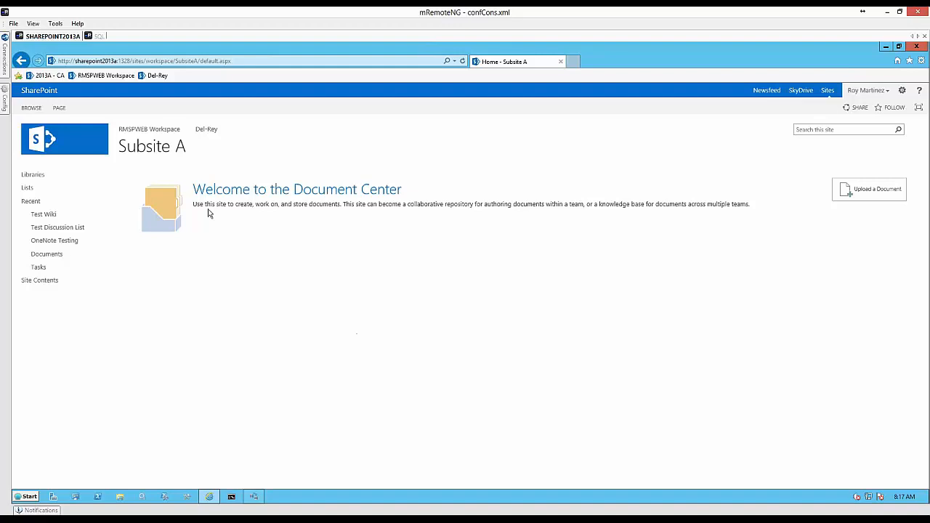
left_click(62, 253)
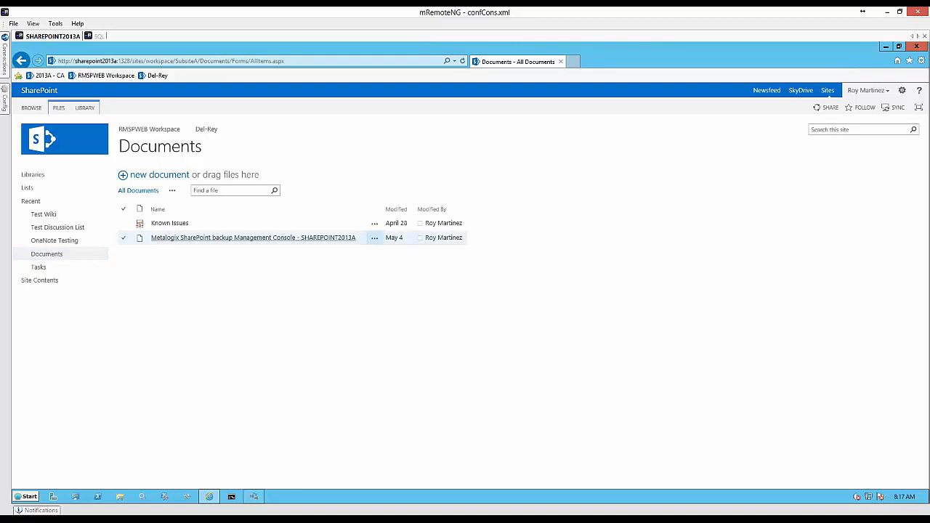
Delete the Metalogix SharePoint backup Management Console - SHAREPOINT2013A document, sending it to the site Recycle Bin
left_click(375, 238)
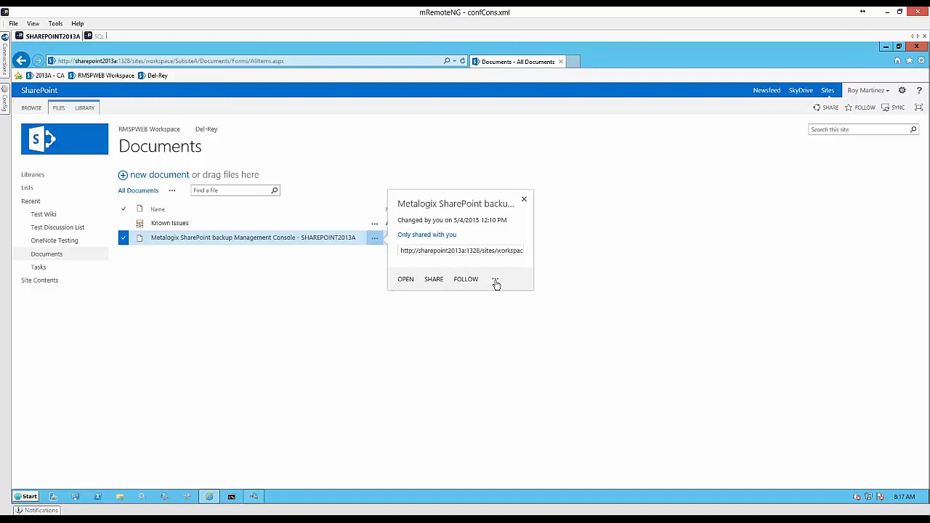
left_click(495, 281)
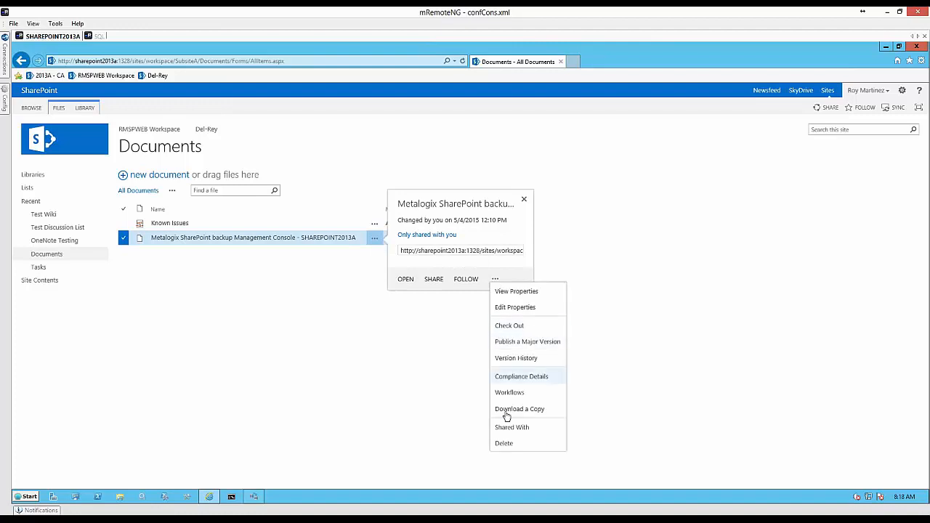
left_click(502, 444)
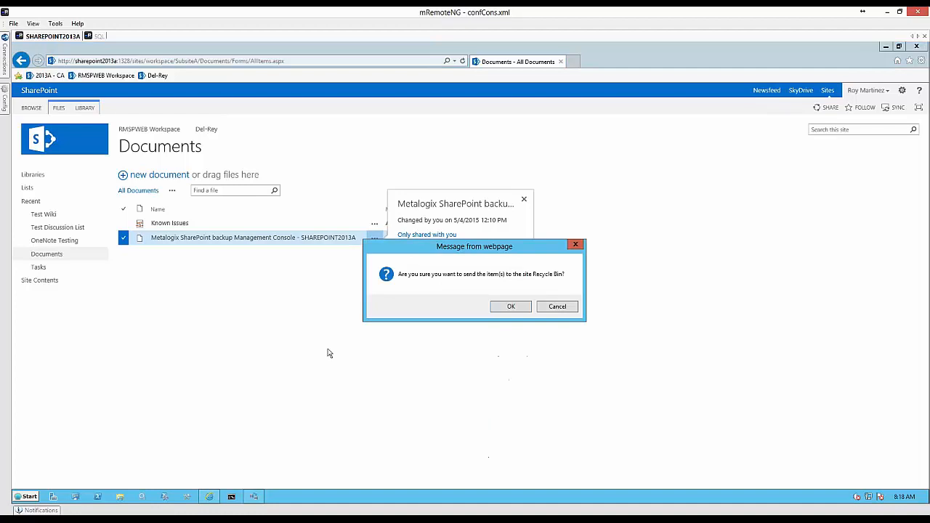
left_click(496, 309)
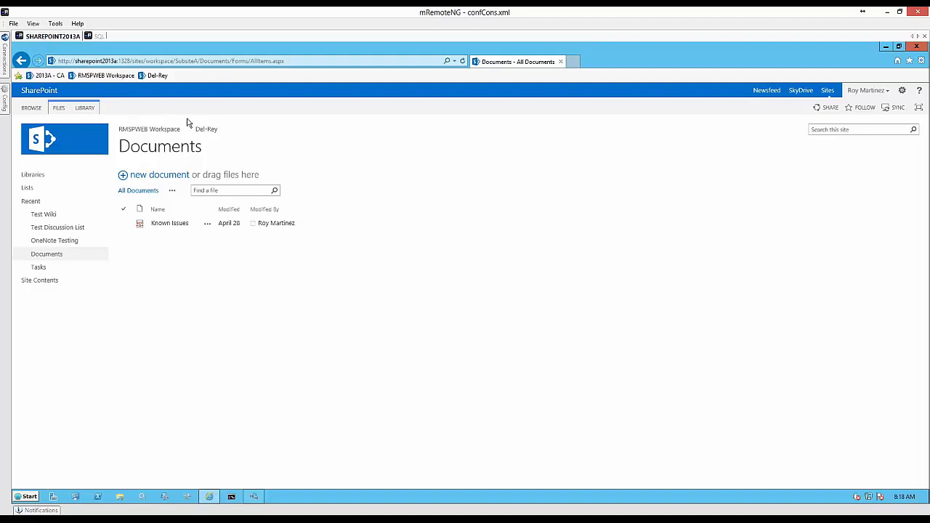
Switch back to the Metalogix console and select Metalogix SharePoint backup Management Console - SHAREPOINT2013A.txt for restore from Subsite A Web's Documents
left_click(254, 497)
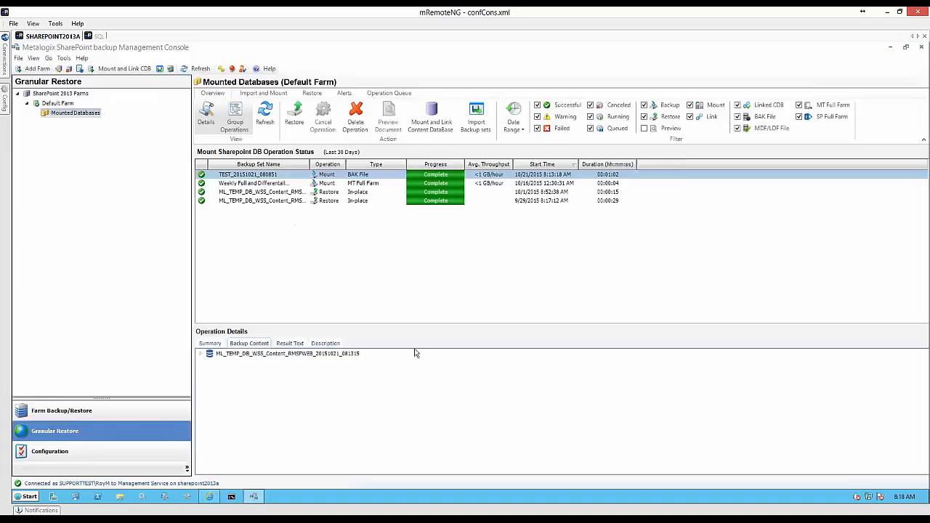
left_click(319, 95)
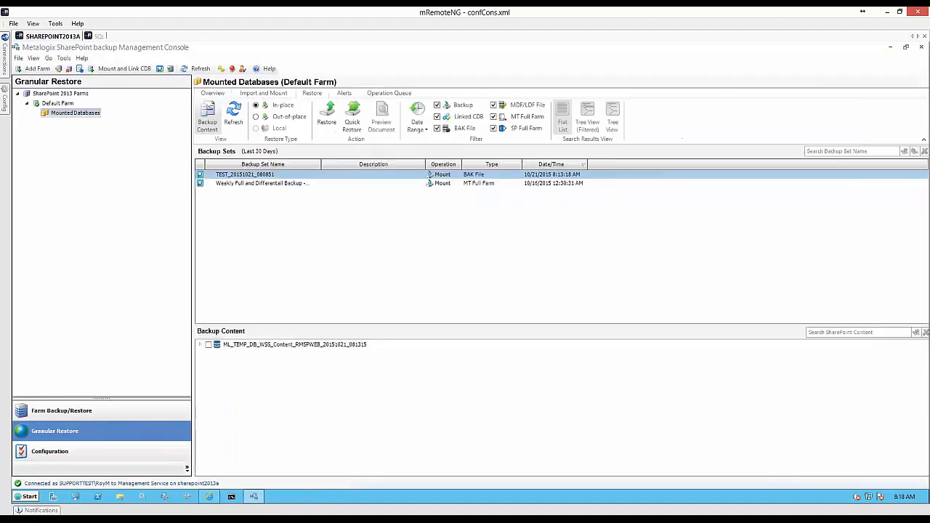
left_click(201, 345)
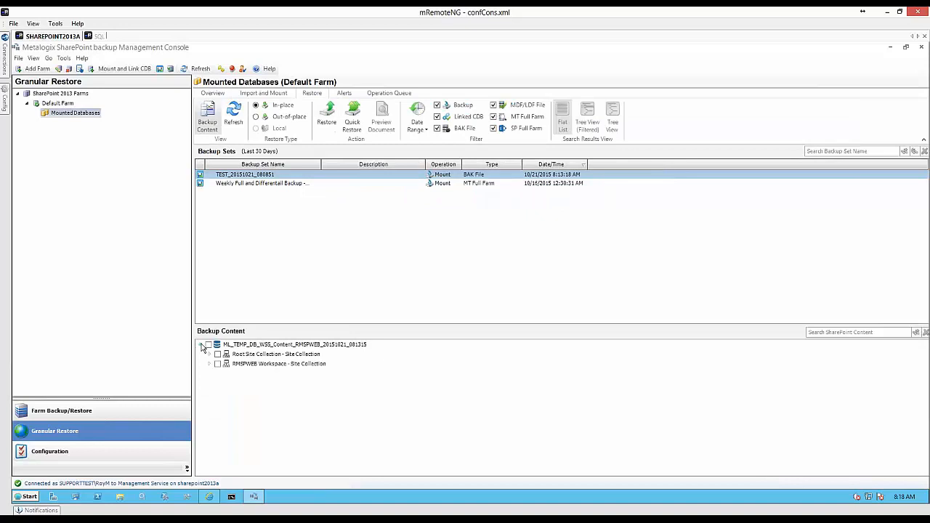
left_click(209, 364)
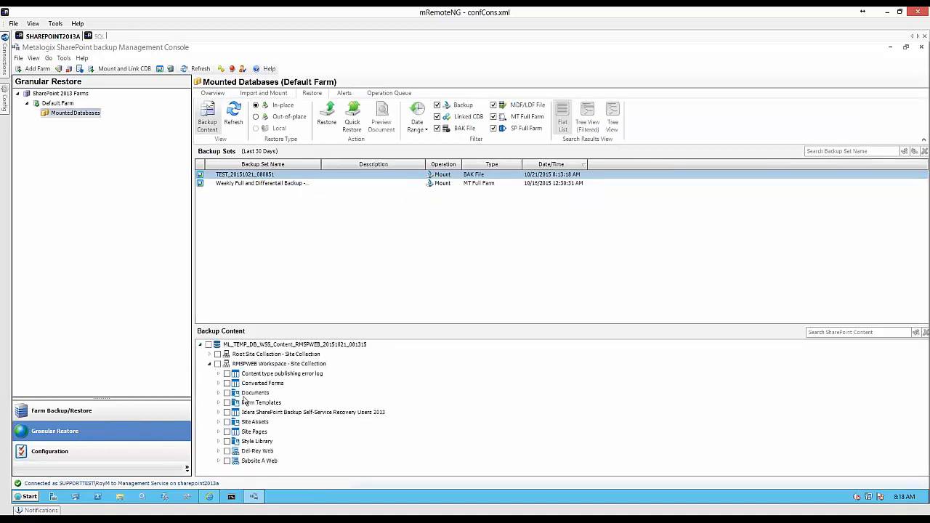
left_click(219, 461)
scroll(392, 403, "down", 2)
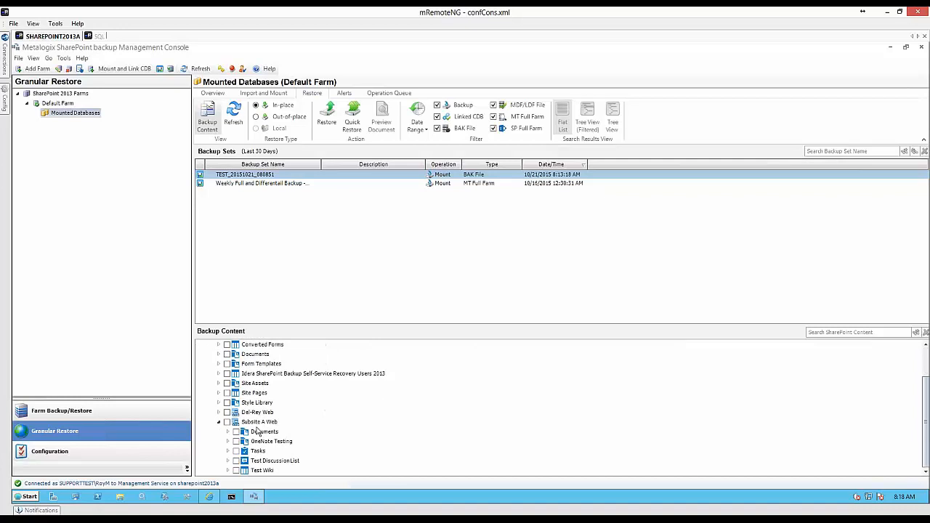
left_click(228, 432)
scroll(364, 407, "down", 1)
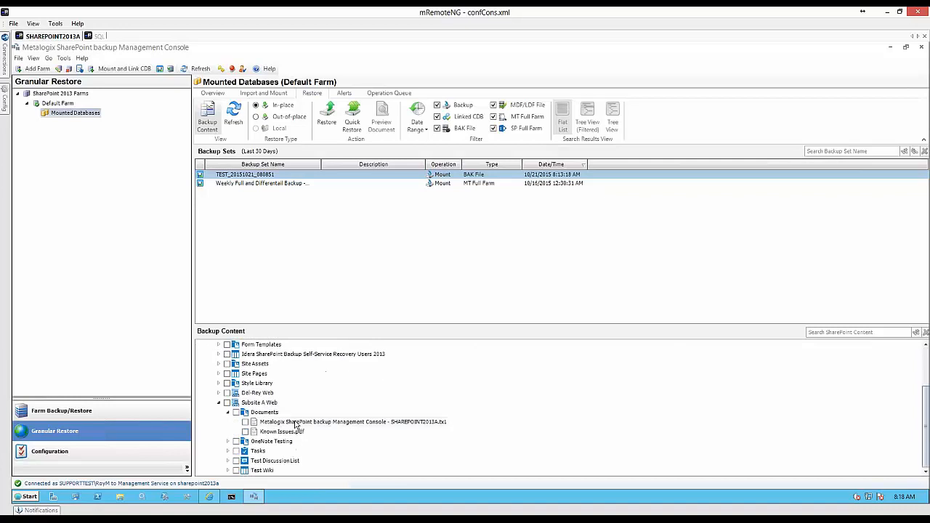
left_click(246, 422)
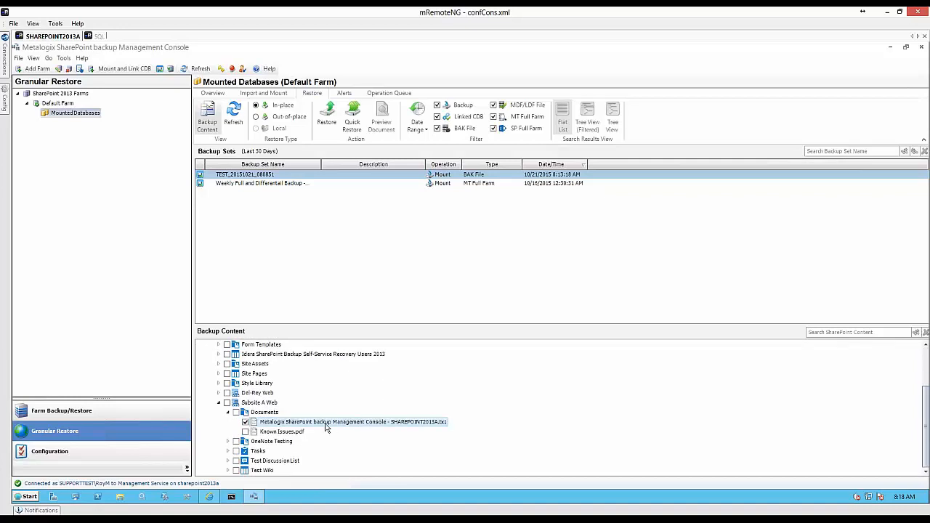
Restore the selected Subsite A document in-place from the mounted database, copying all versions and the item permissions
left_click(327, 118)
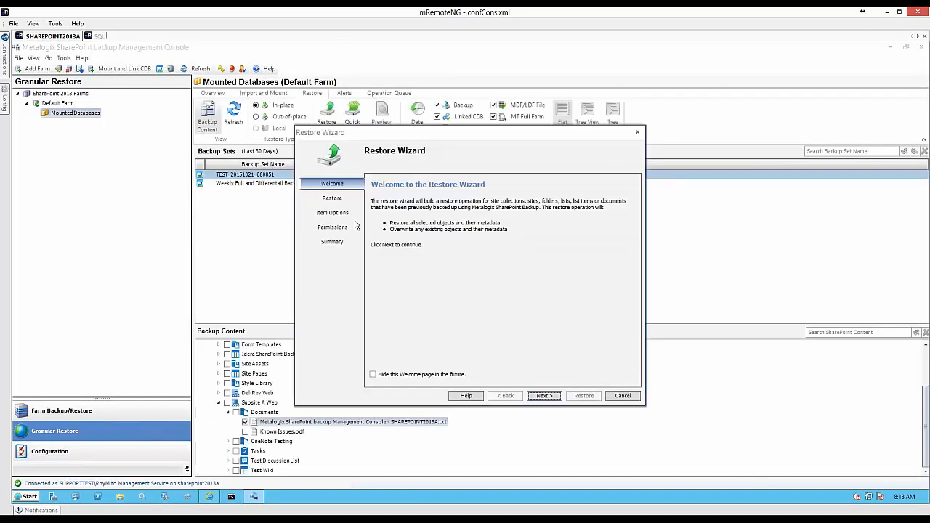
left_click(544, 396)
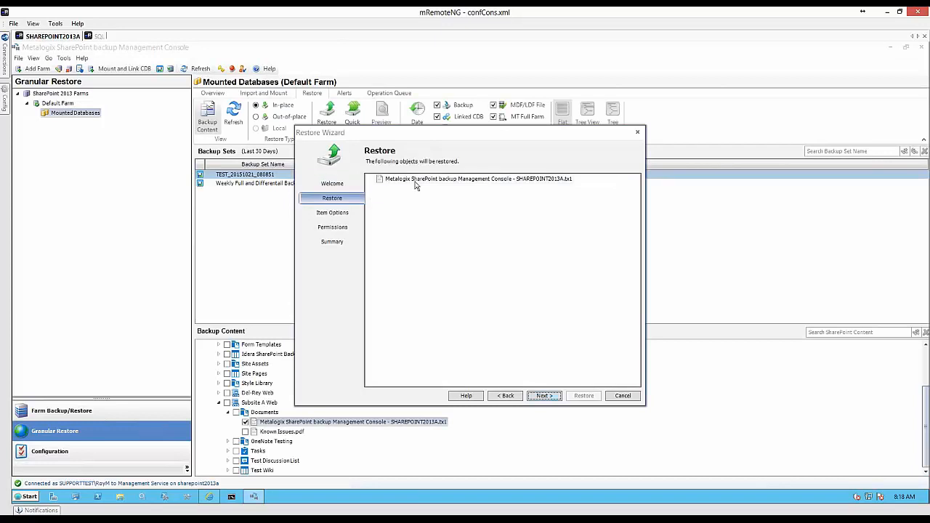
left_click(545, 396)
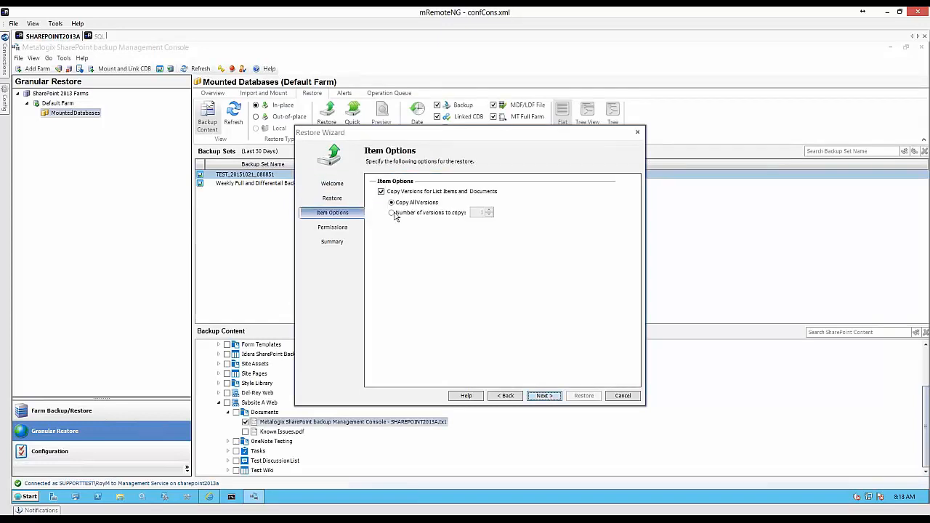
left_click(544, 397)
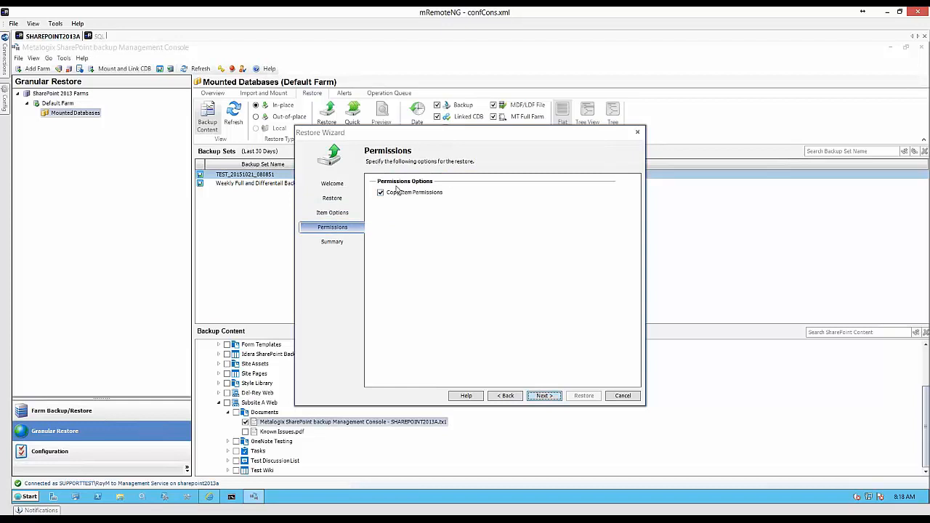
left_click(545, 396)
left_click(574, 399)
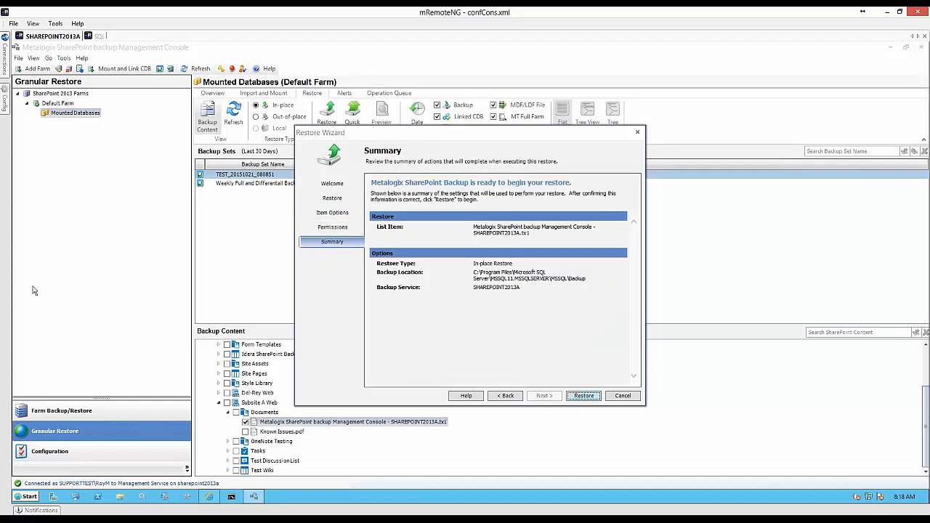
Monitor the progress of the newest in-place restore operation in the Mounted Databases operations overview
left_click(216, 94)
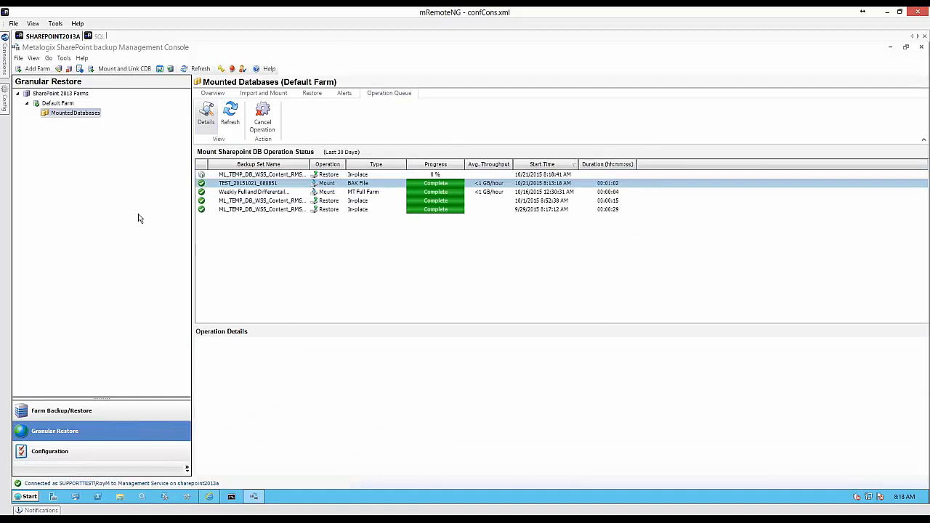
left_click(276, 176)
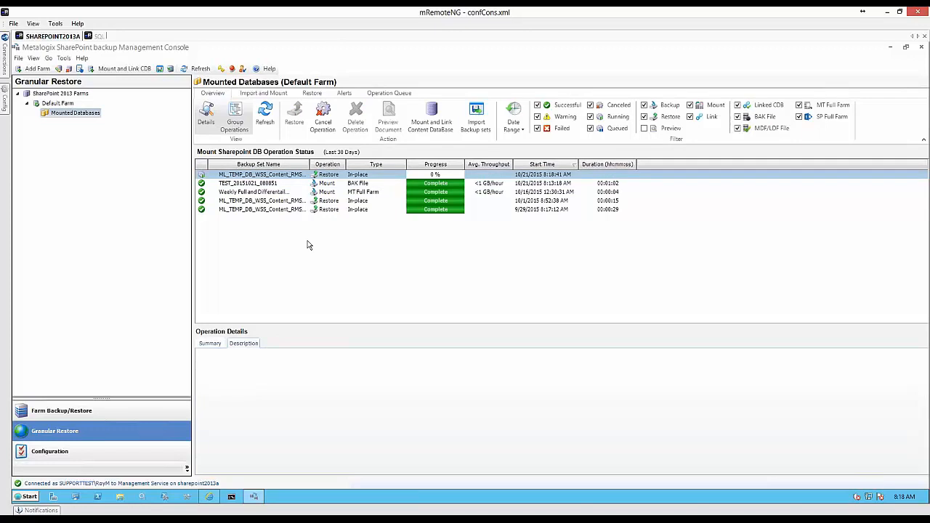
left_click(394, 177)
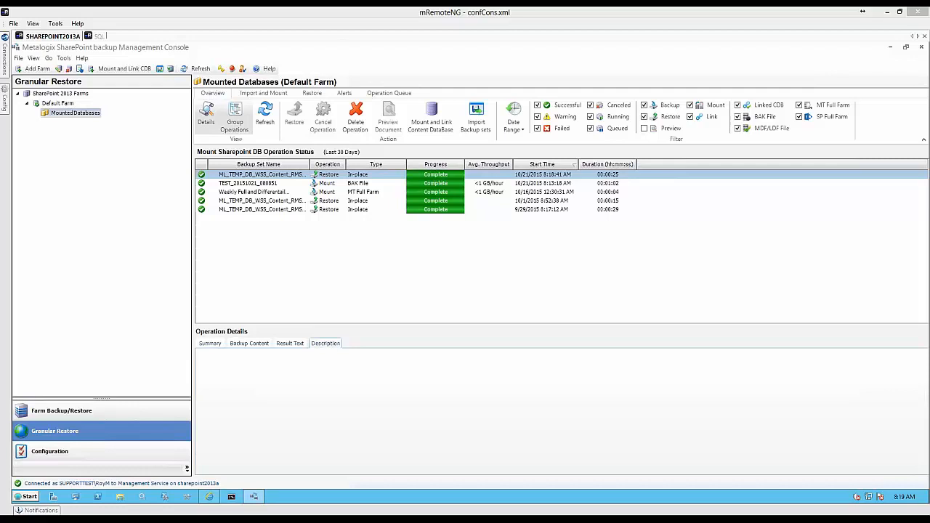
Check the installed Metalogix SharePoint Backup version in the product's About information and close it
left_click(82, 59)
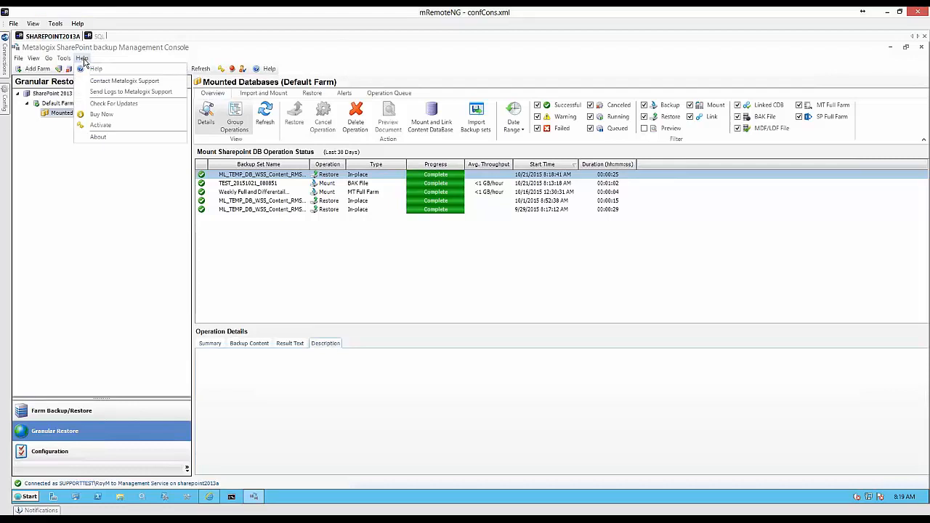
left_click(98, 137)
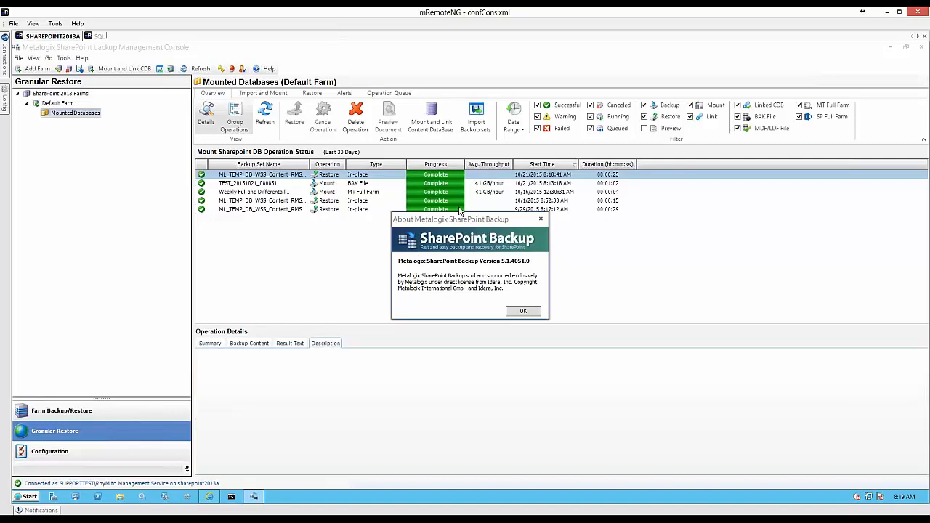
left_click(529, 313)
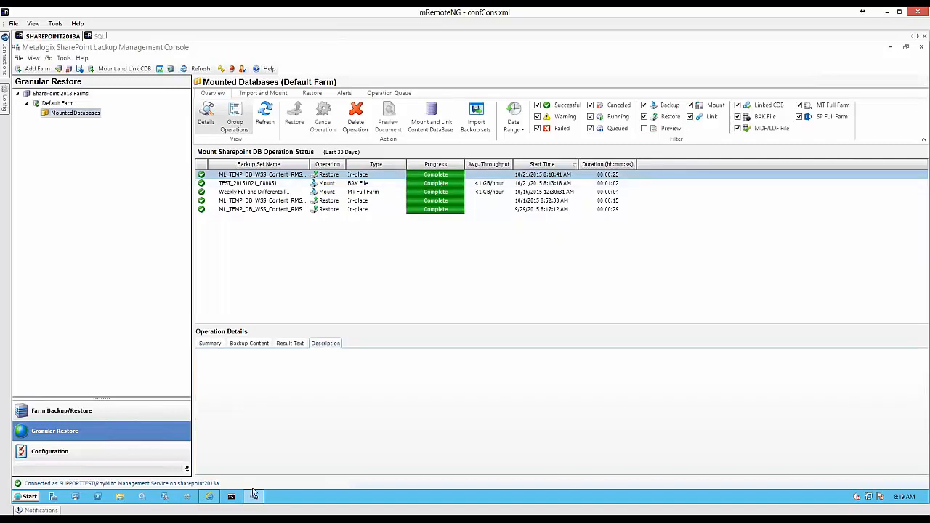
Switch to the browser and reload Subsite A's Documents library to check for the restored document
left_click(209, 497)
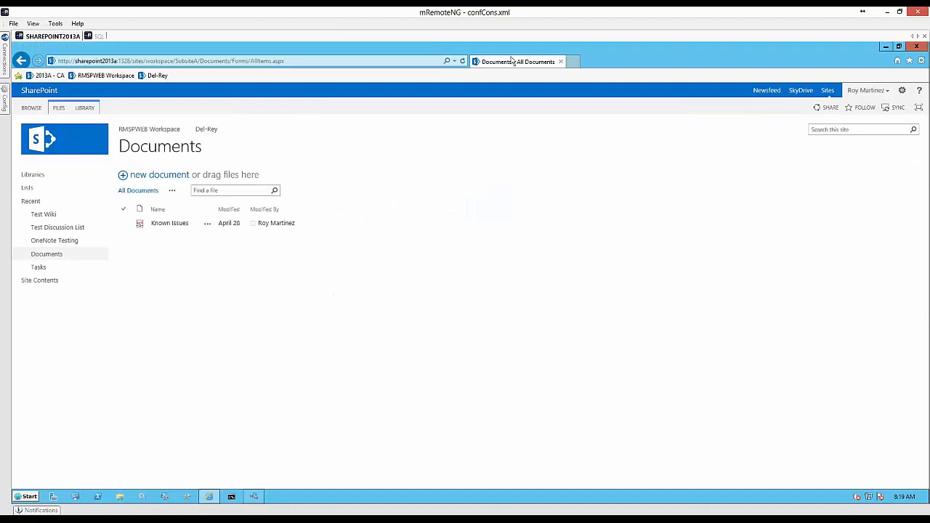
left_click(463, 60)
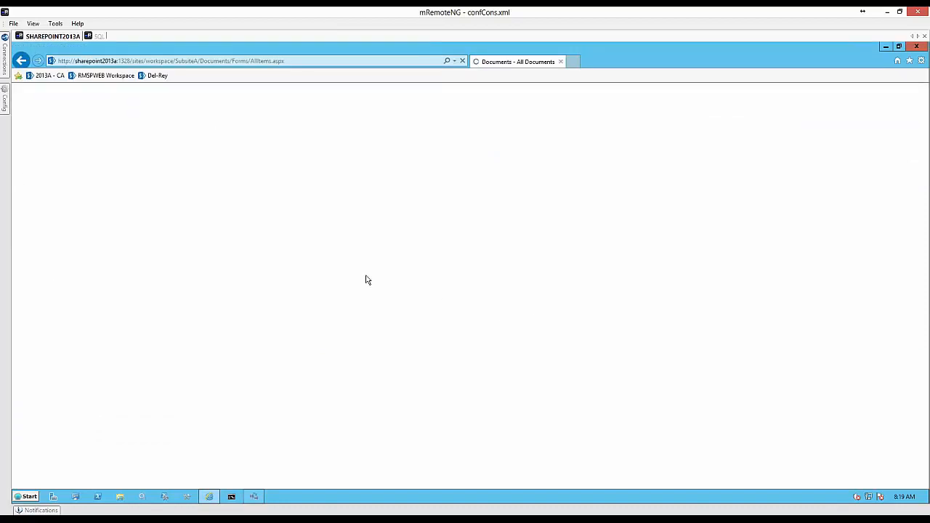
left_click(328, 238)
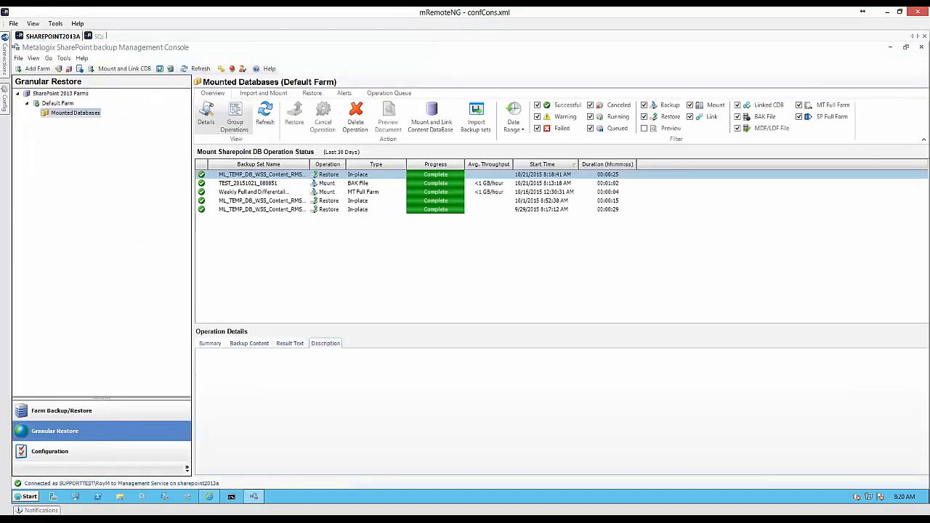
Display the farm-level restore backup sets for All Servers in the Metalogix console and expand SQL's Configuration Database and Content Databases
left_click(148, 415)
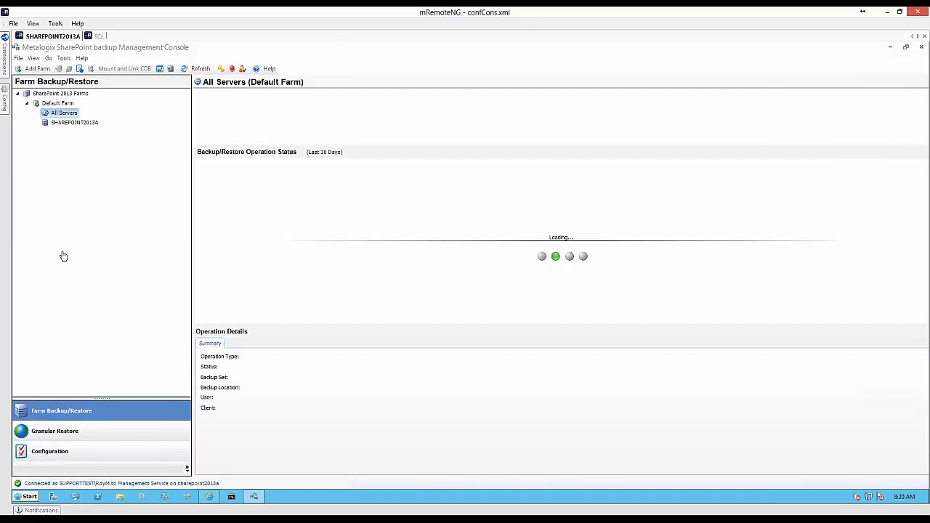
left_click(73, 114)
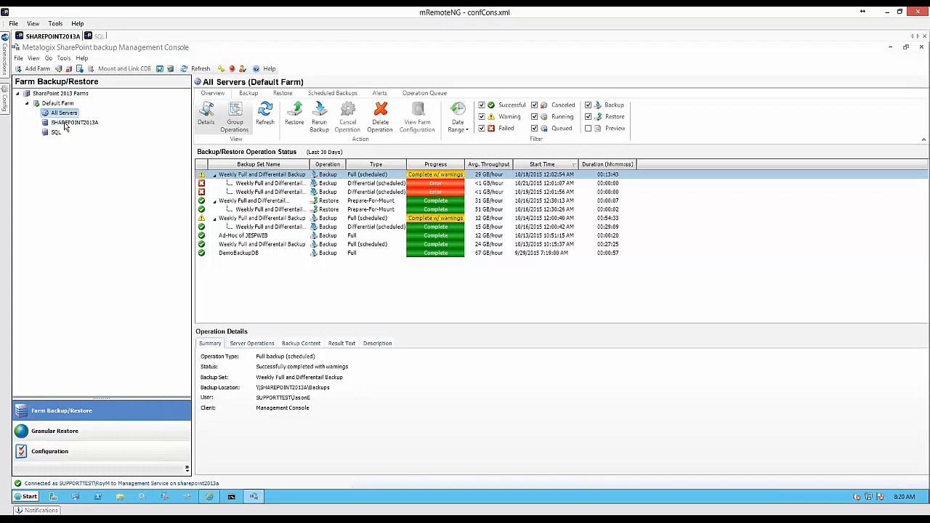
left_click(248, 93)
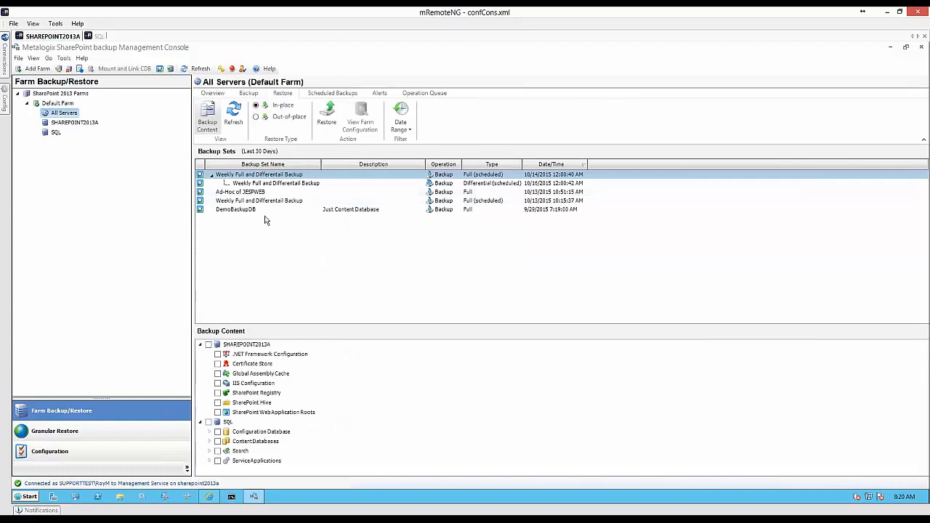
left_click(209, 432)
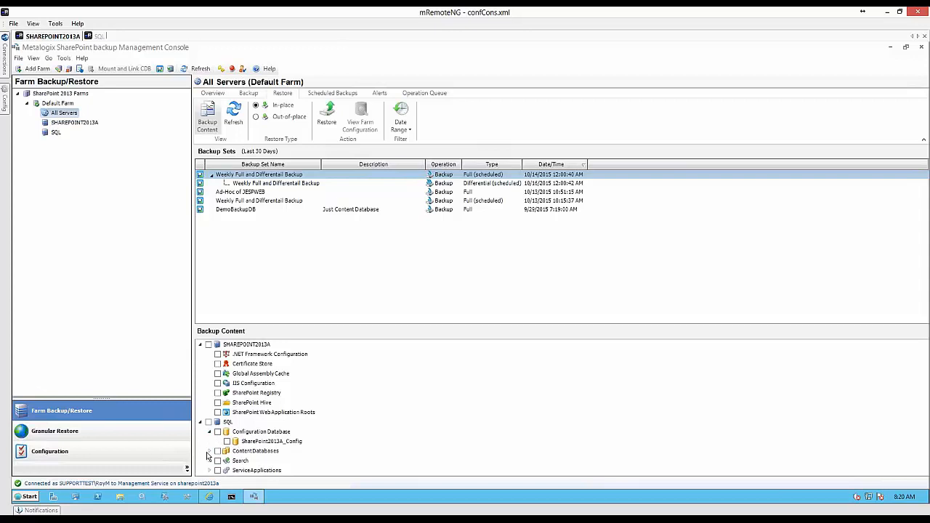
left_click(210, 452)
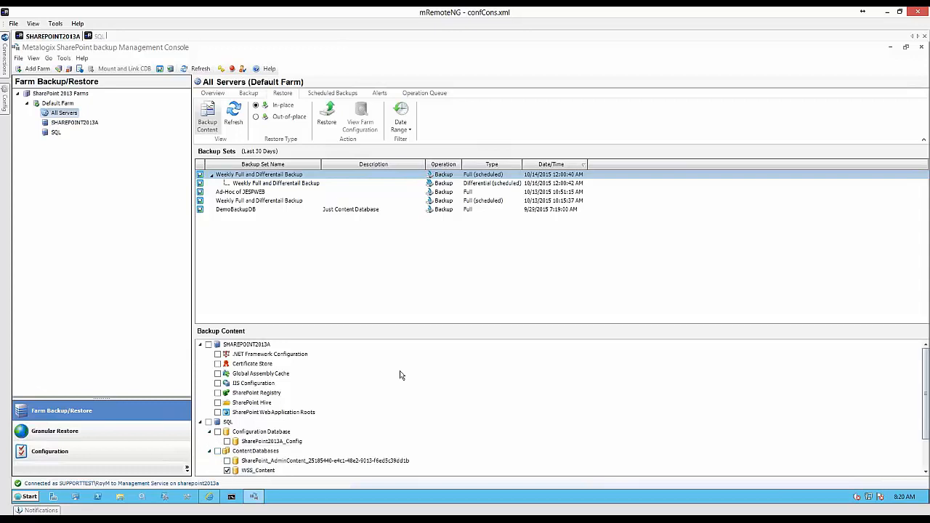
Walk through an in-place restore of the WSS_Content database up to the wizard's summary, accepting the differential-backup warning, and cancel it
scroll(400, 375, "down", 2)
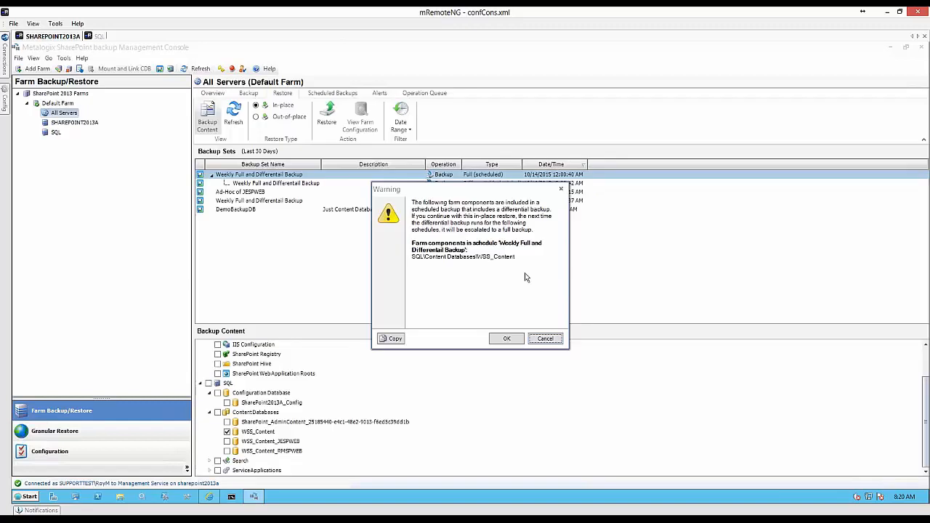
left_click(507, 339)
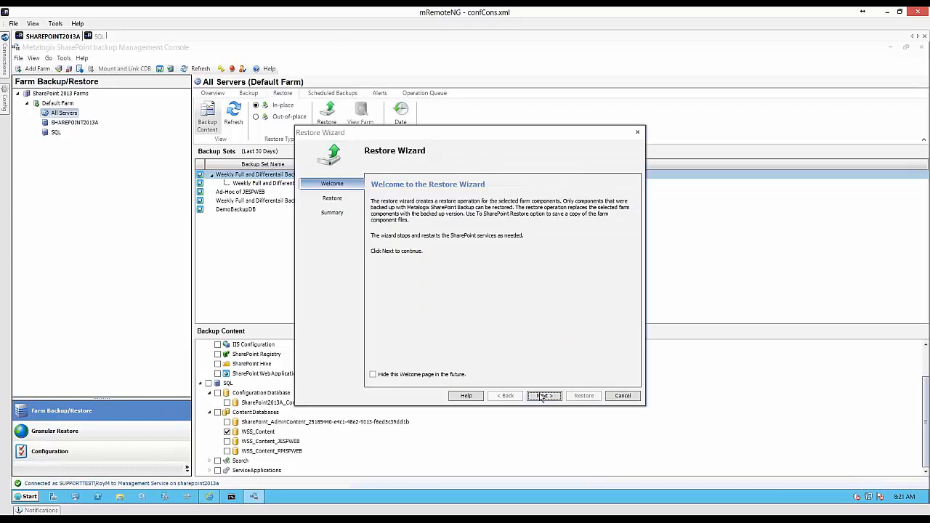
left_click(543, 396)
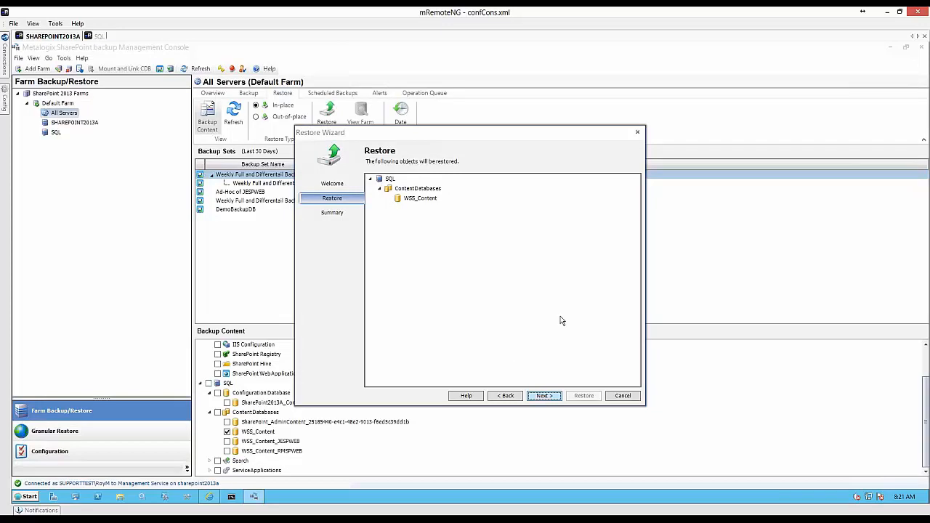
left_click(544, 396)
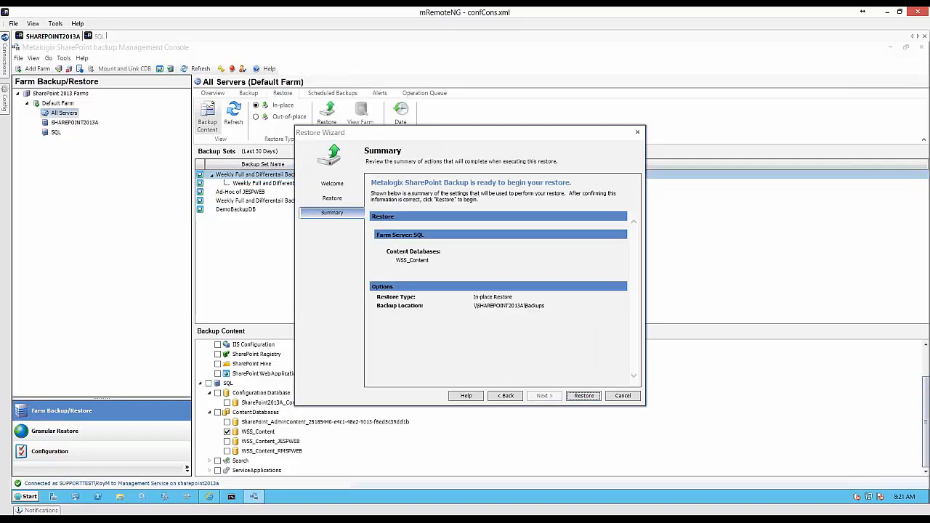
left_click(623, 397)
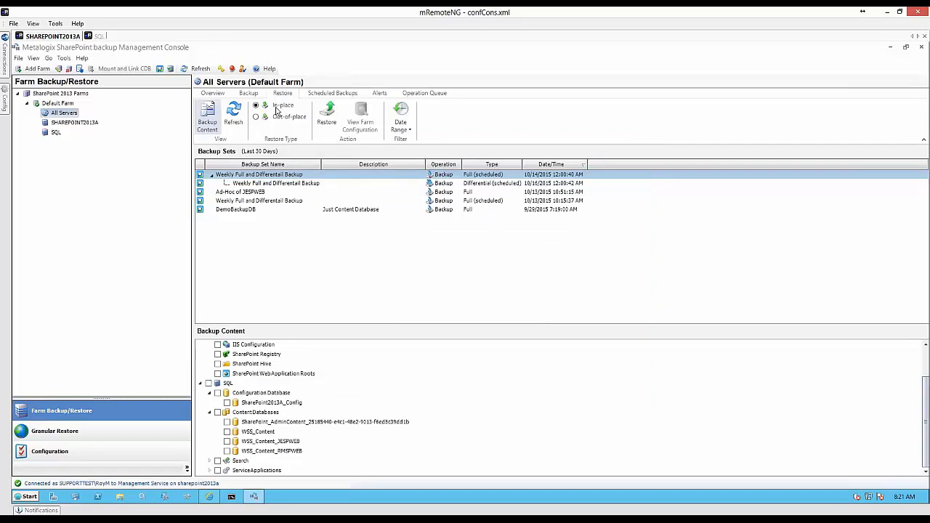
Set the farm-level restore type to Out-of-place
left_click(255, 116)
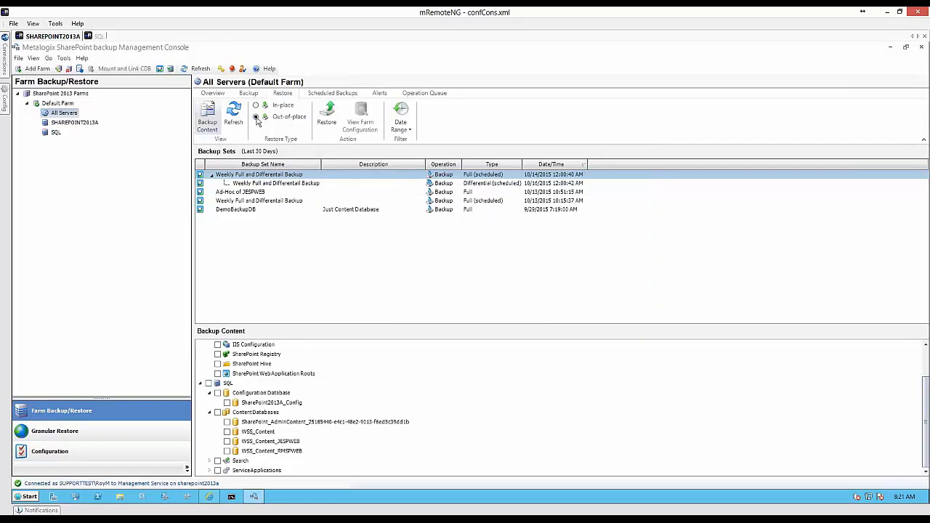